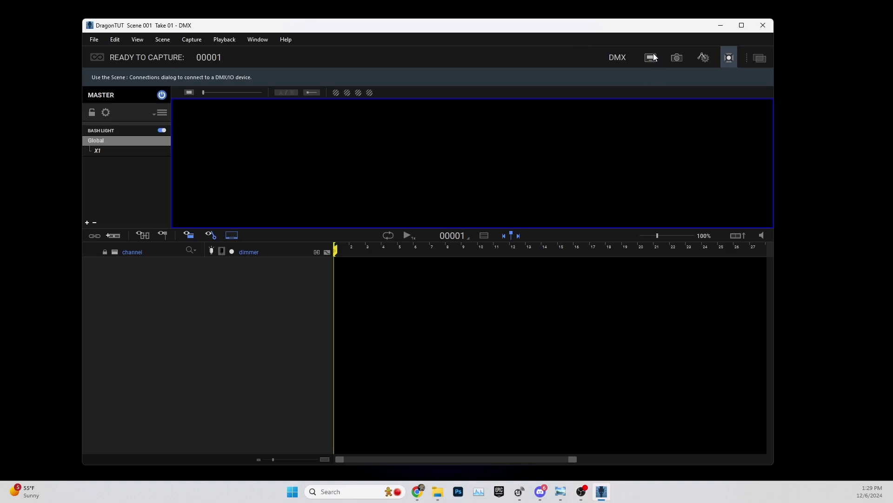
Leave the DMX workspace and switch to the Cinematography workspace via Animation
left_click(653, 57)
left_click(679, 57)
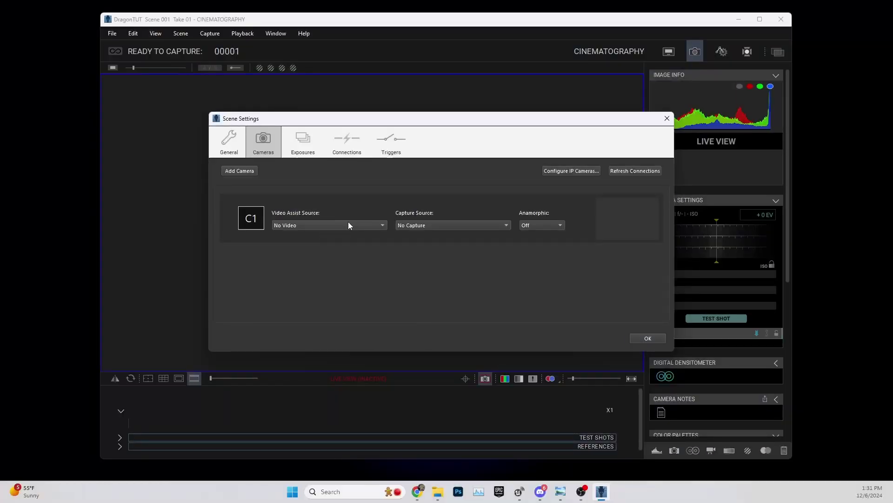
Make the Canon EOS 2000D camera C1's video-assist and capture source, then confirm
left_click(409, 225)
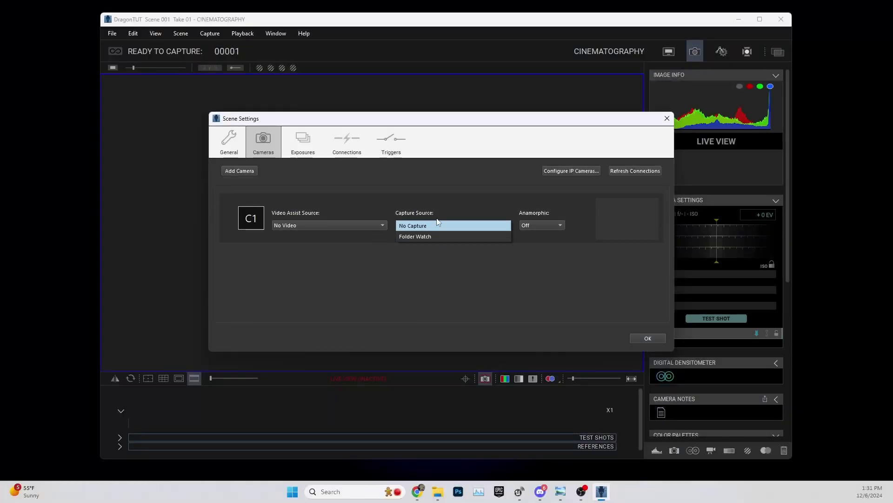
left_click(435, 220)
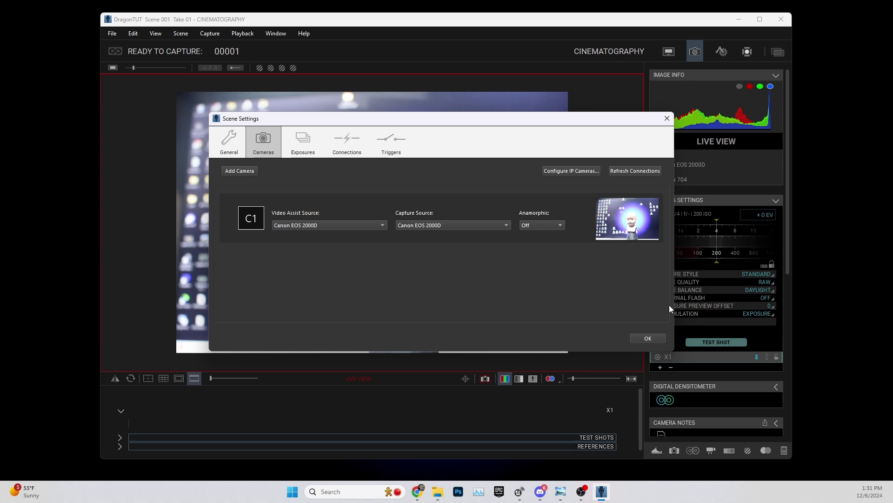
left_click(648, 338)
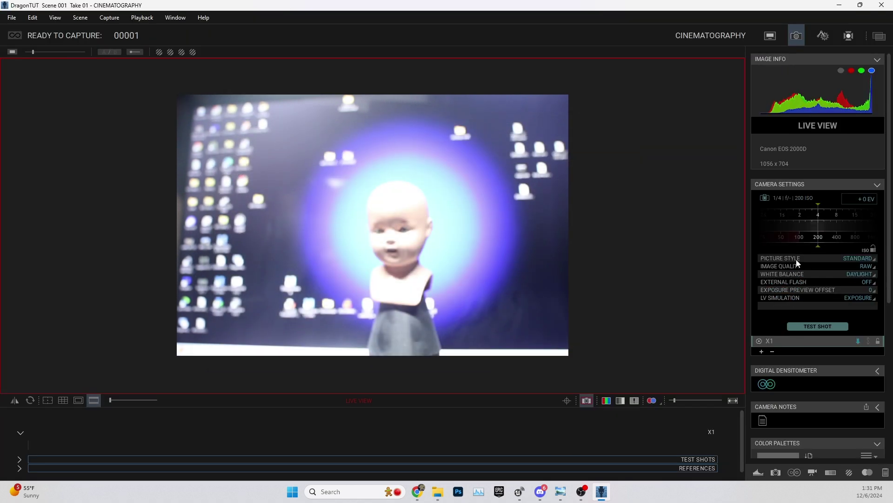
Shorten the shutter toward 1/30, take a test shot, and lower ISO from 800 to 200
left_click_drag(827, 209, 790, 243)
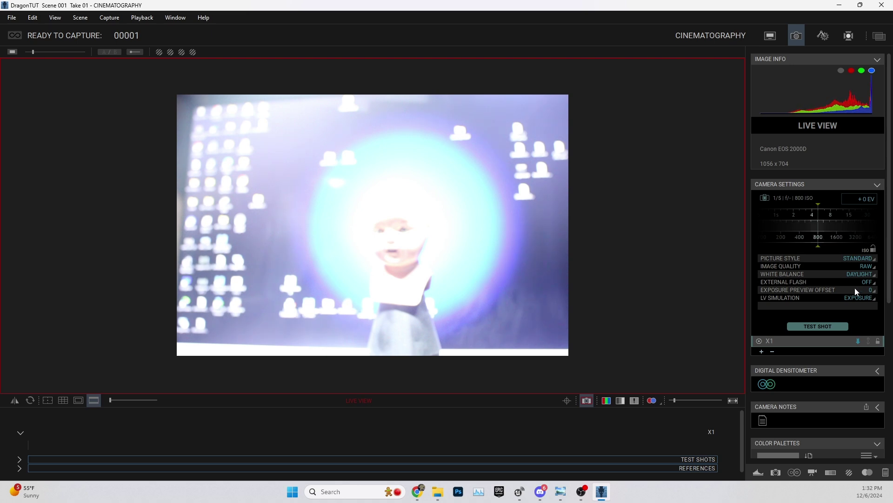
left_click(822, 328)
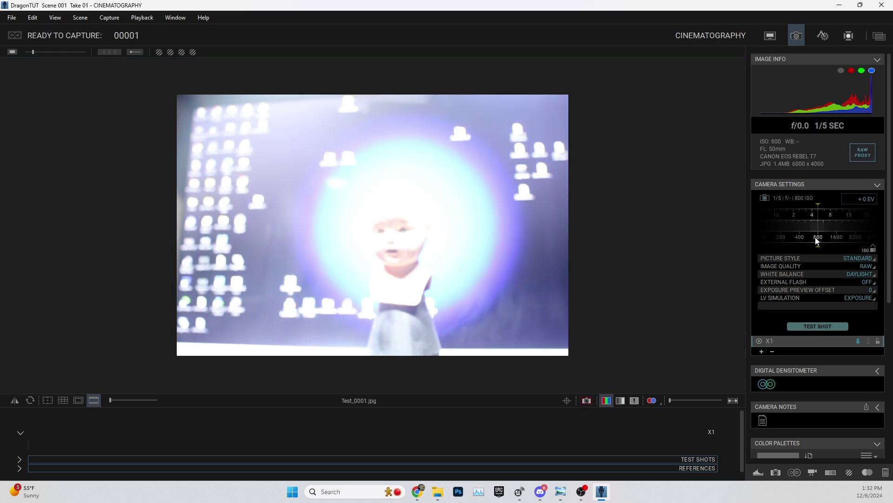
left_click_drag(817, 241, 847, 215)
Take a second test shot at 1/30 and expand the lower strip to show test thumbnails
left_click(827, 330)
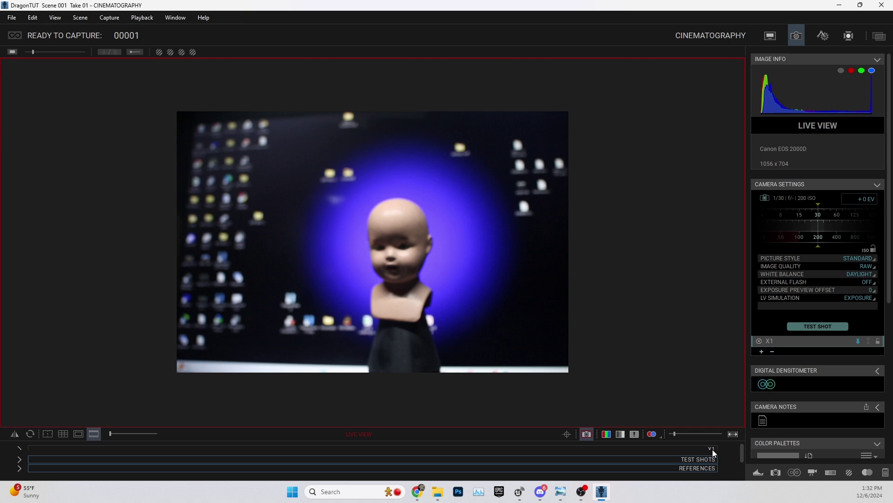
left_click(713, 448)
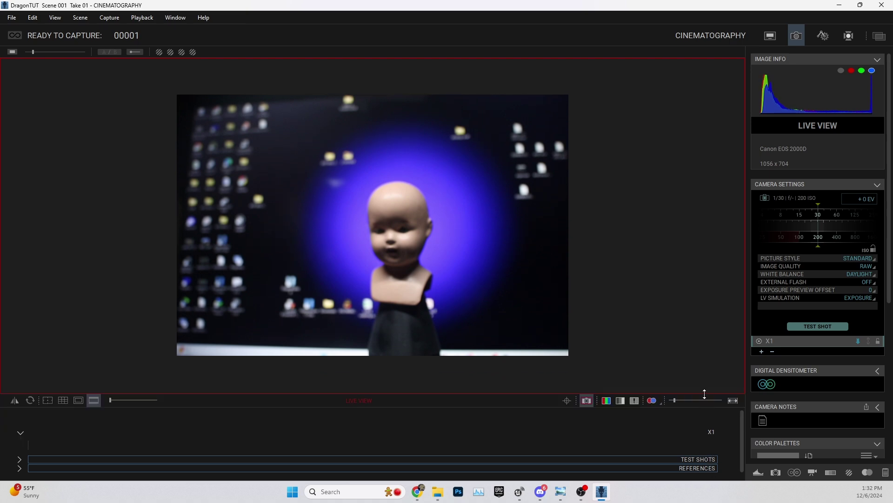
left_click(702, 458)
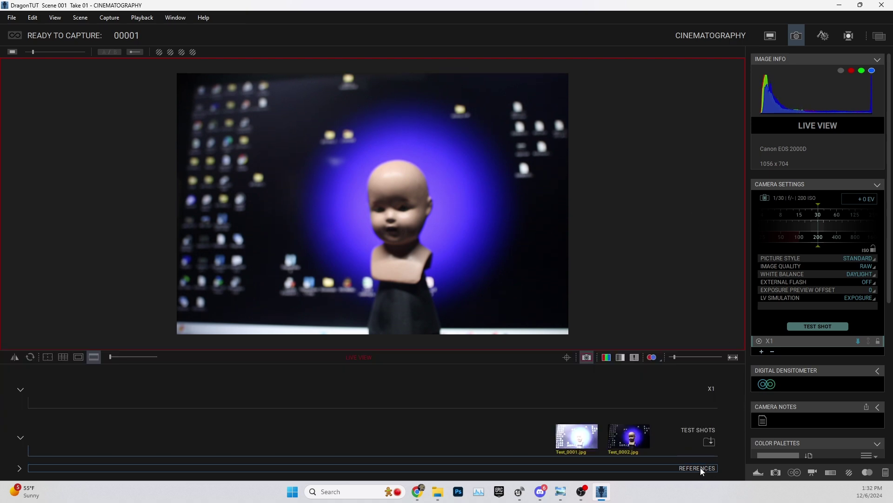
left_click(699, 468)
Show Test_0002.jpg in the viewer, then collapse and re-expand the X1 row
left_click(573, 404)
left_click(627, 404)
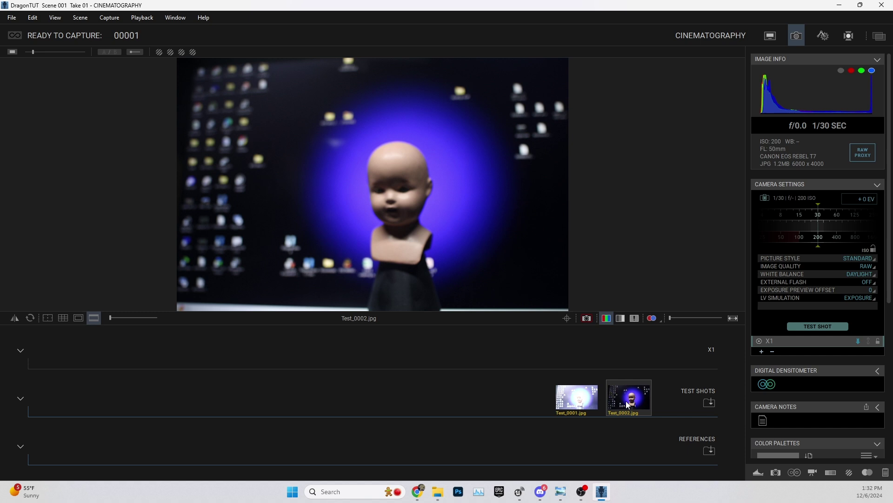
left_click(697, 351)
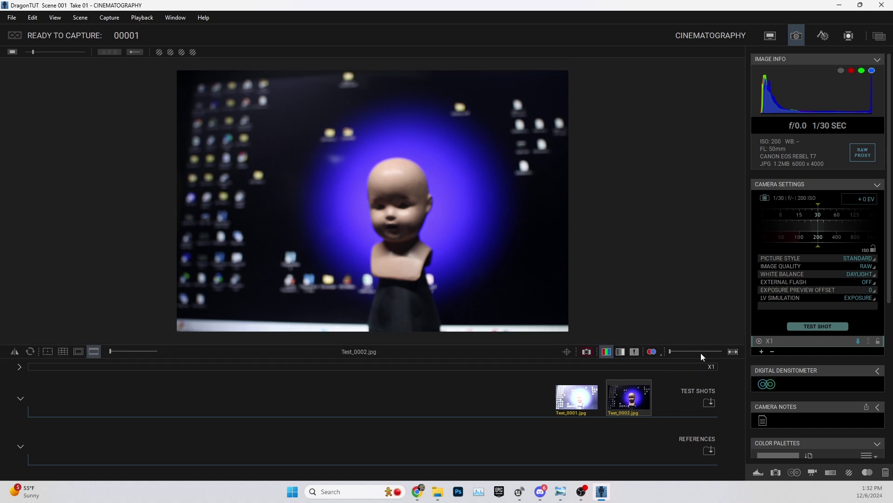
left_click(697, 368)
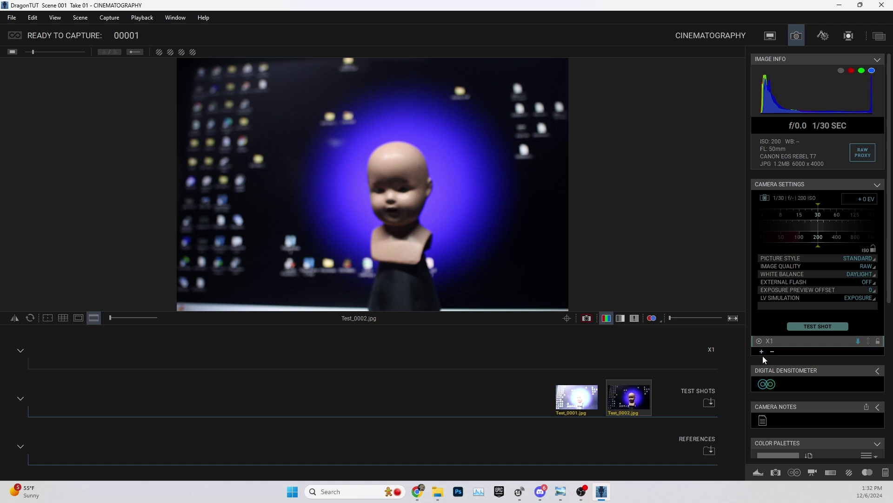
Rename exposure X1 to 'exposure1' in Scene Settings > Exposures and confirm
double_click(770, 340)
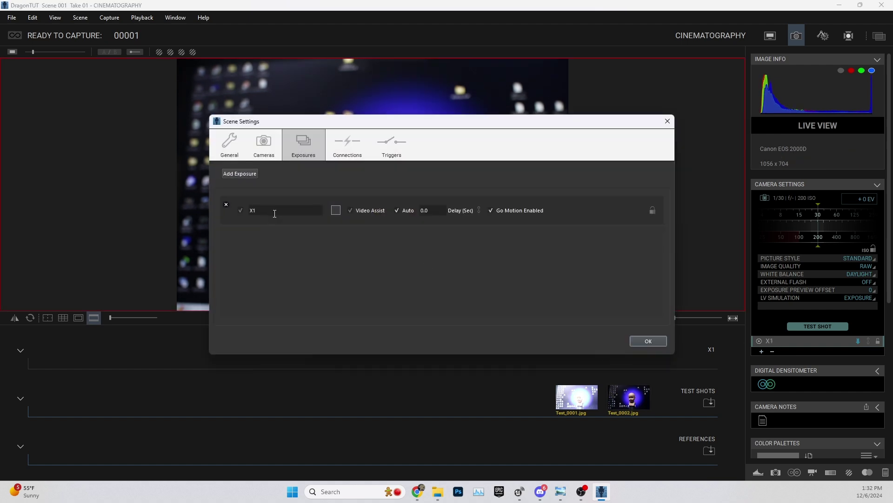
left_click(257, 211)
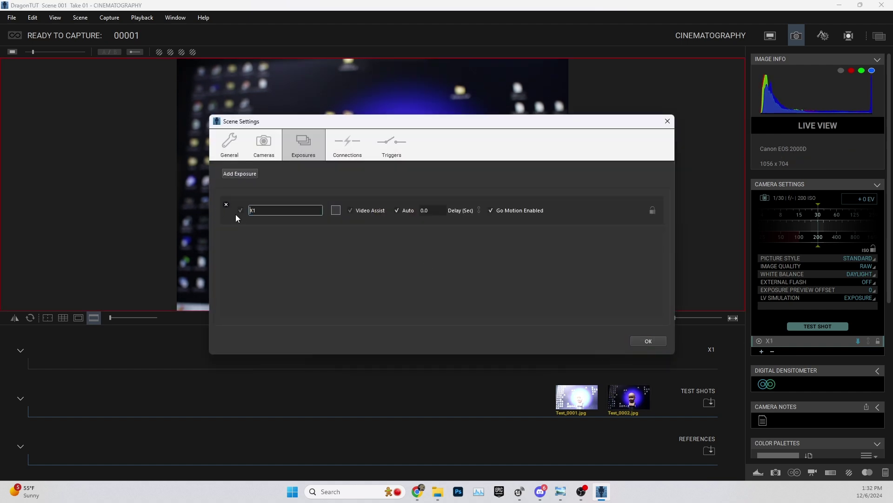
key("ctrl+a")
type("exp")
key("BackSpace")
type("posure1")
left_click(650, 340)
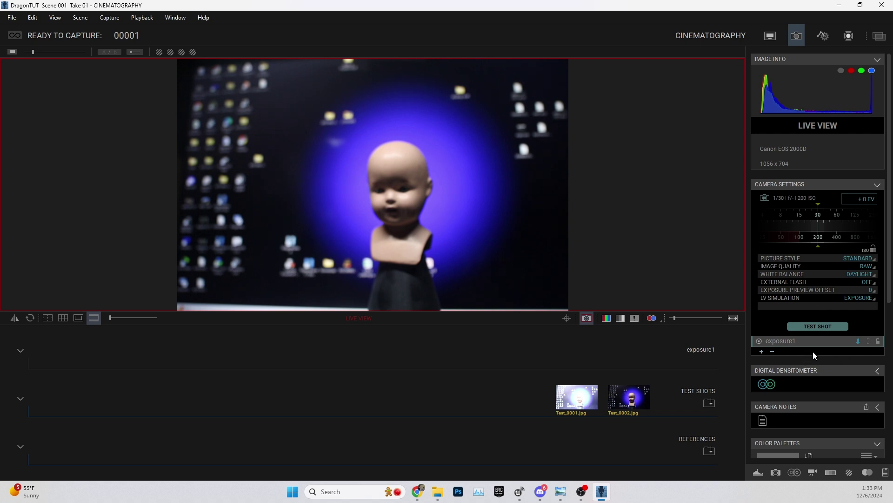
Add a second exposure and rename X2 to 'whateveriwan'
left_click(762, 352)
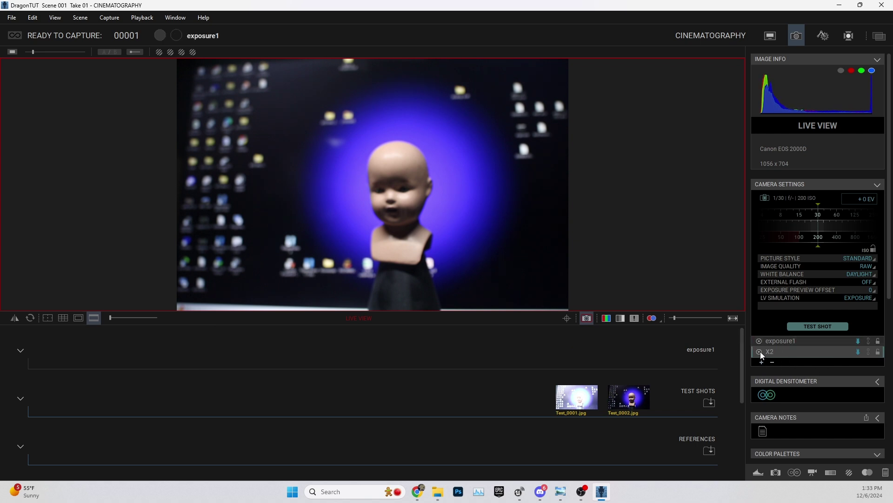
double_click(771, 353)
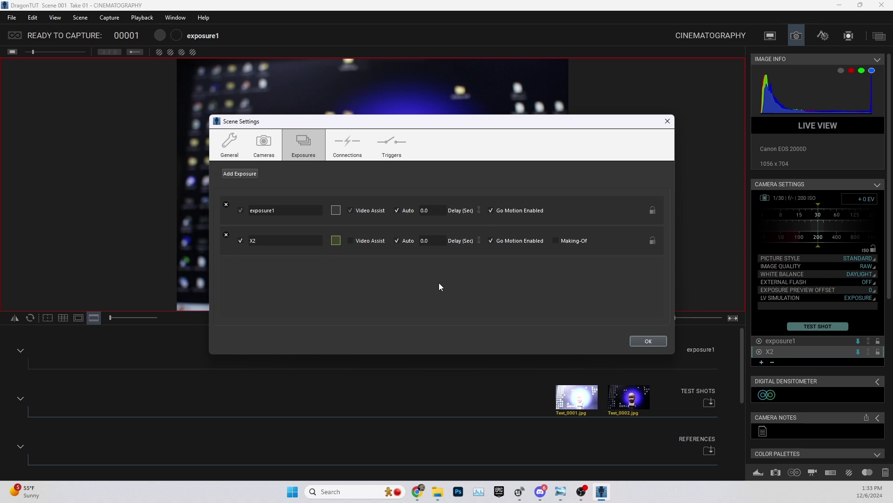
left_click(250, 241)
key("Delete")
key("Delete")
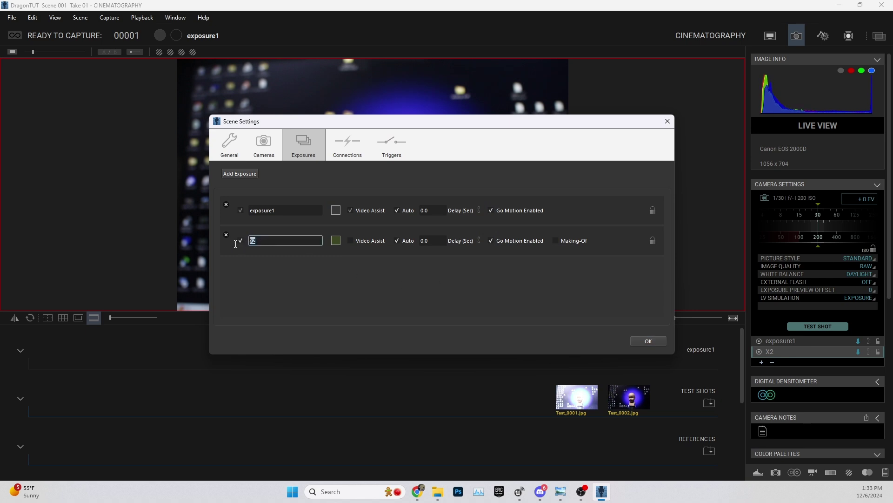
type("whateveriwan")
key("Return")
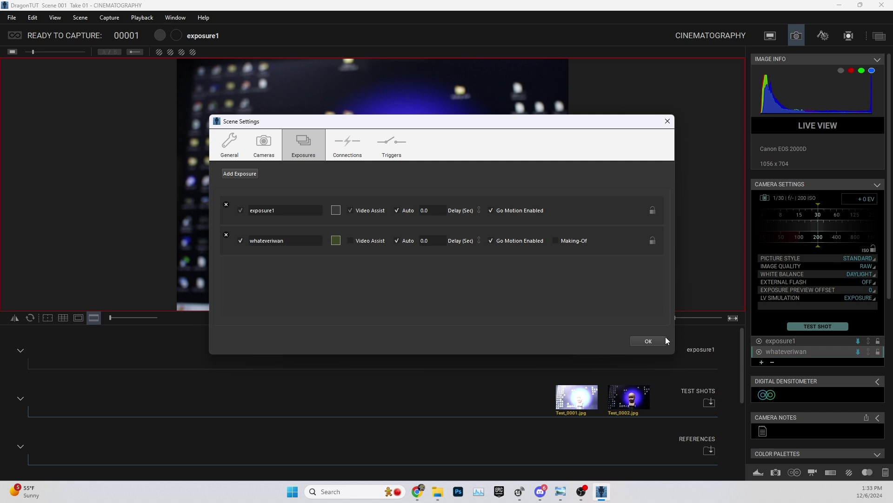
left_click(648, 341)
Switch between exposure1 and whateveriwan in the list and try reordering the rows
left_click(822, 344)
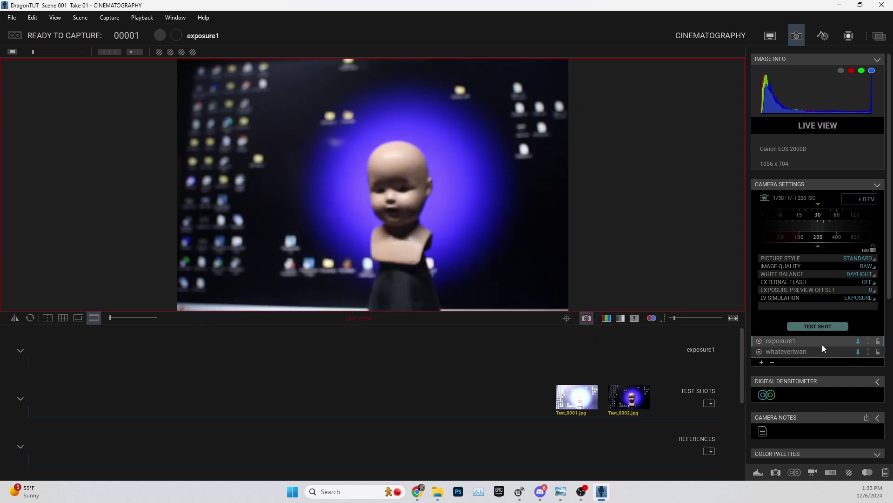
left_click(822, 352)
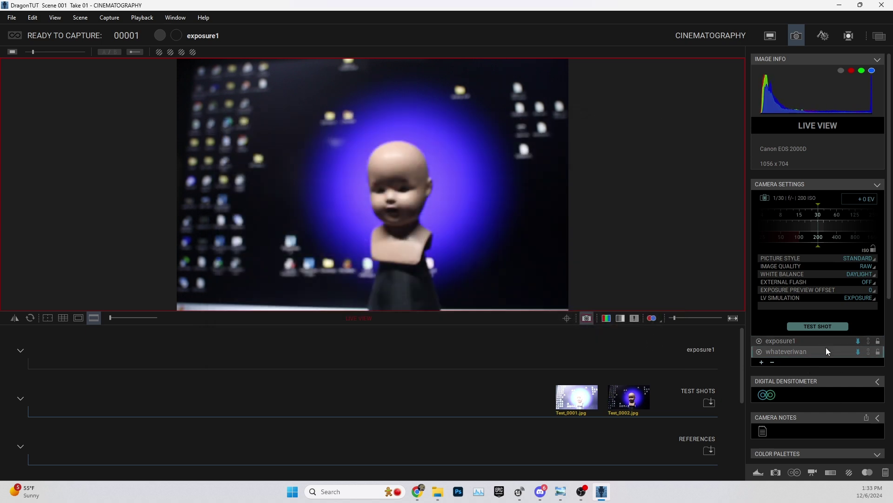
left_click(809, 342)
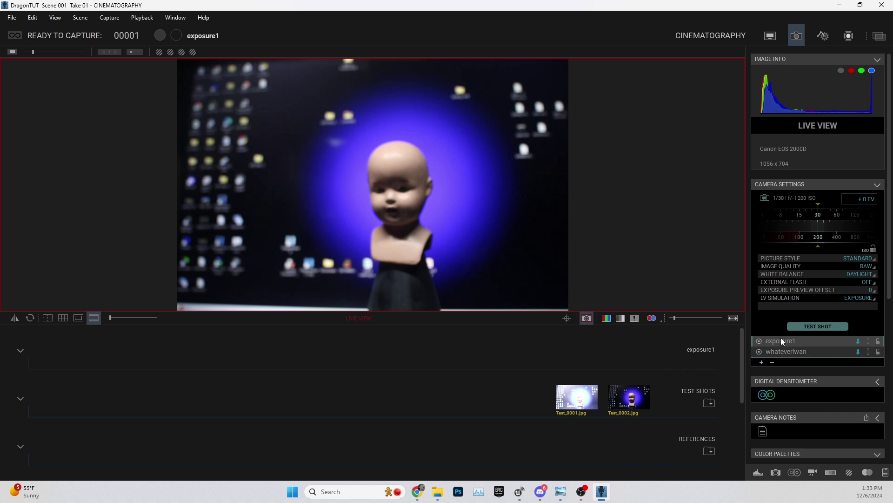
left_click(786, 351)
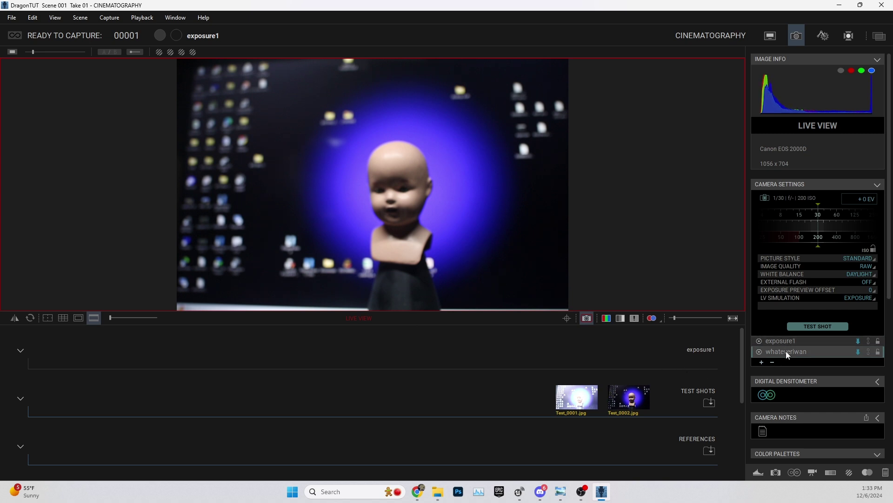
left_click(786, 340)
left_click(791, 354)
left_click(792, 340)
left_click(797, 351)
mouse_move(795, 352)
left_mouse_down()
mouse_move(791, 343)
mouse_move(792, 359)
mouse_move(785, 340)
left_mouse_up()
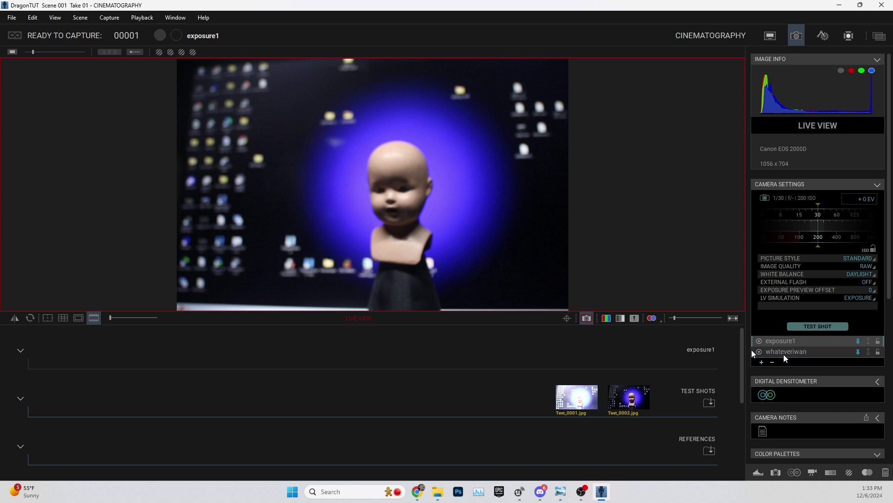
Add a third exposure named 'another' and try moving it above whateveriwan
left_click(762, 363)
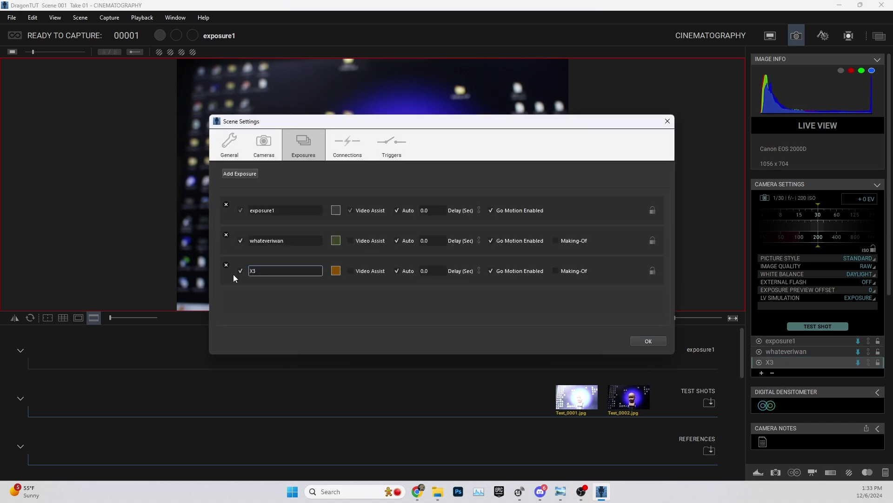
type("another")
key("Return")
left_click(667, 121)
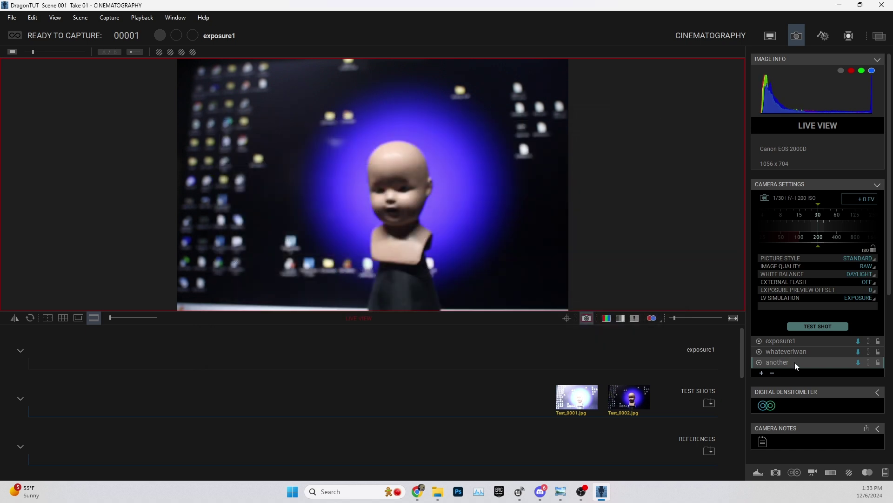
left_click_drag(785, 363, 752, 363)
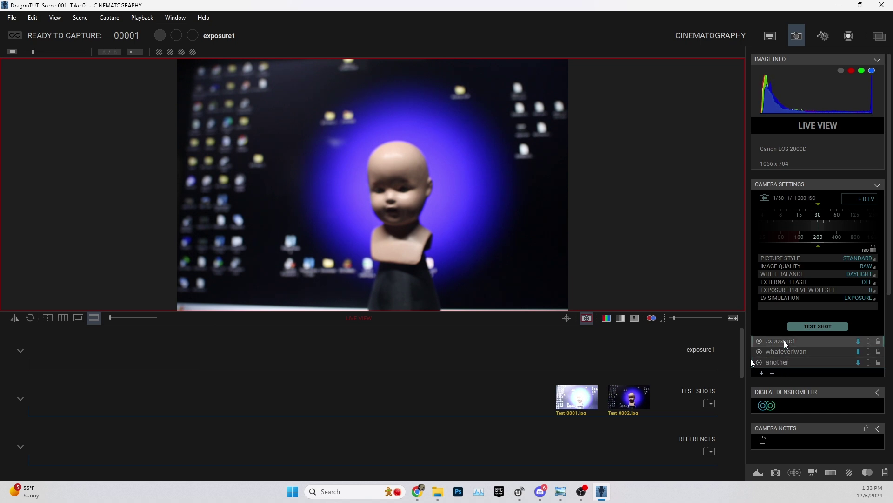
Open the exposure settings and toggle the whateveriwan and another enable checkboxes
double_click(809, 340)
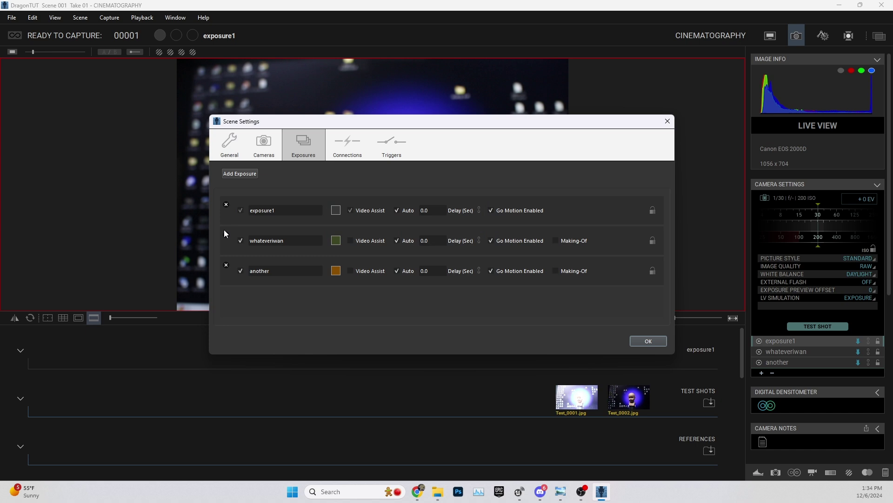
left_click(240, 240)
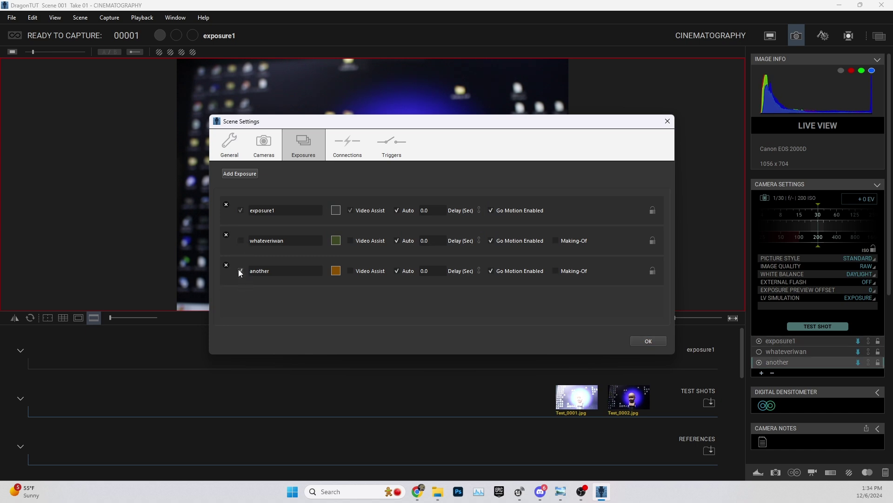
left_click(241, 271)
left_click(240, 271)
Experiment with exposure1's Delay field, entering 10, and move through the other delay fields
left_click(437, 209)
double_click(421, 211)
type("10")
left_click(443, 210)
left_click(431, 241)
left_click(435, 271)
double_click(442, 213)
left_click(529, 218)
Apply the exposure settings and set the composition mask aspect ratio to 16:9
left_click(654, 343)
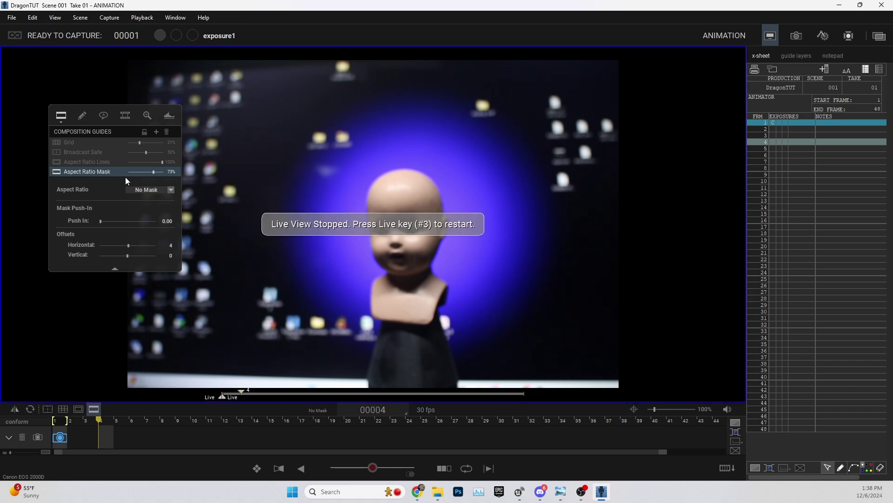
left_click(161, 192)
left_click(145, 215)
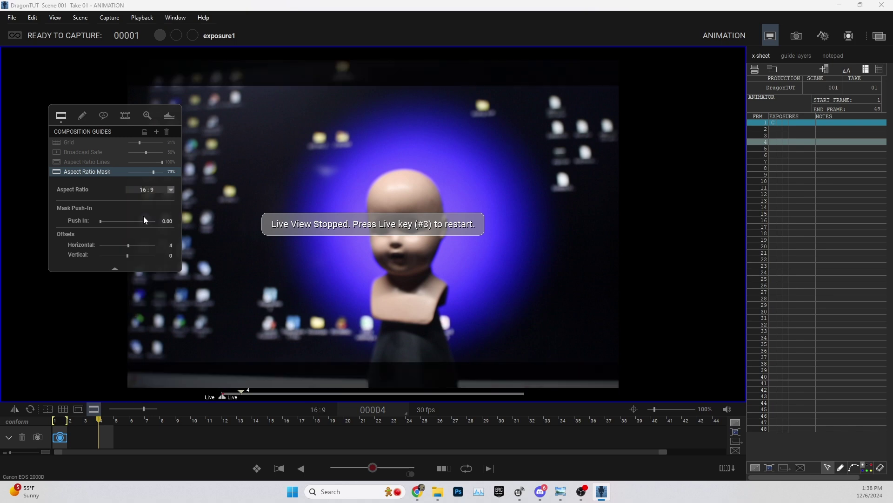
Toggle the 16:9 mask, adjust its band darkness, and try the frame outline and grid guides
left_click(94, 410)
left_click(94, 410)
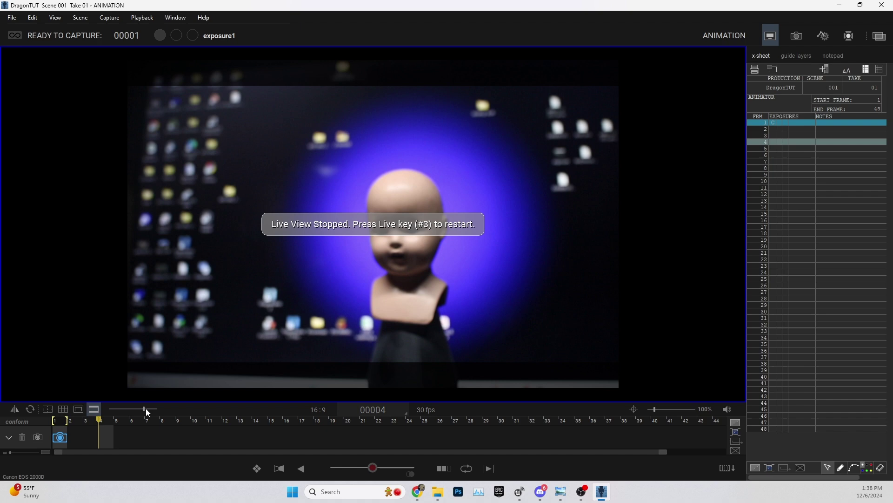
mouse_move(147, 409)
left_mouse_down()
mouse_move(121, 409)
mouse_move(153, 416)
mouse_move(139, 417)
mouse_move(144, 409)
left_mouse_up()
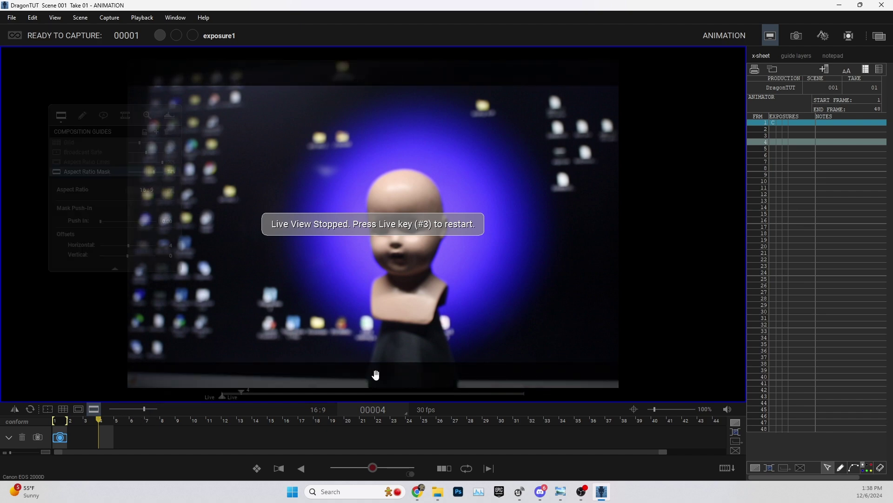
left_click(79, 409)
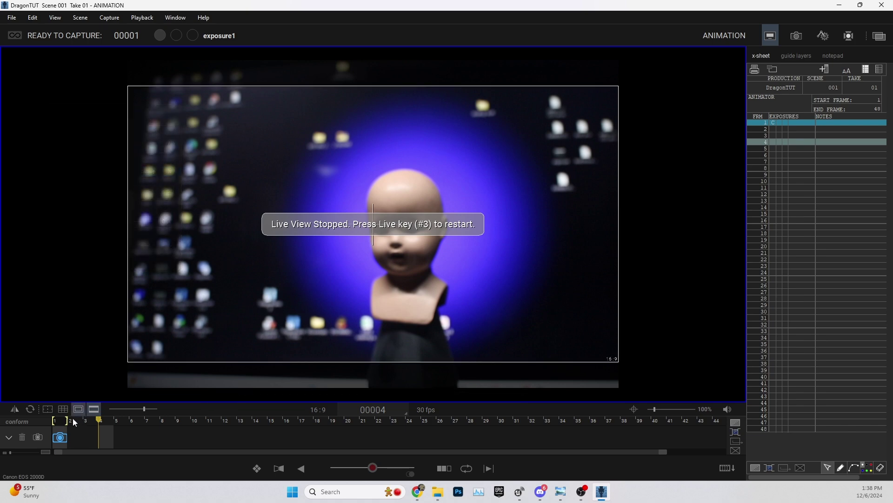
left_click(80, 409)
left_click(64, 410)
left_click(65, 410)
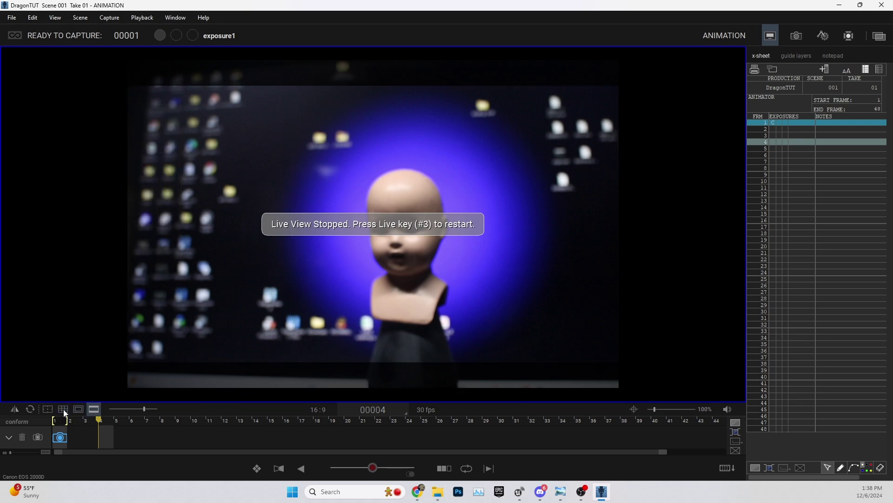
Push the mask in to 20.00 with horizontal offset 5, then show the Drawing Layers tools
mouse_move(40, 323)
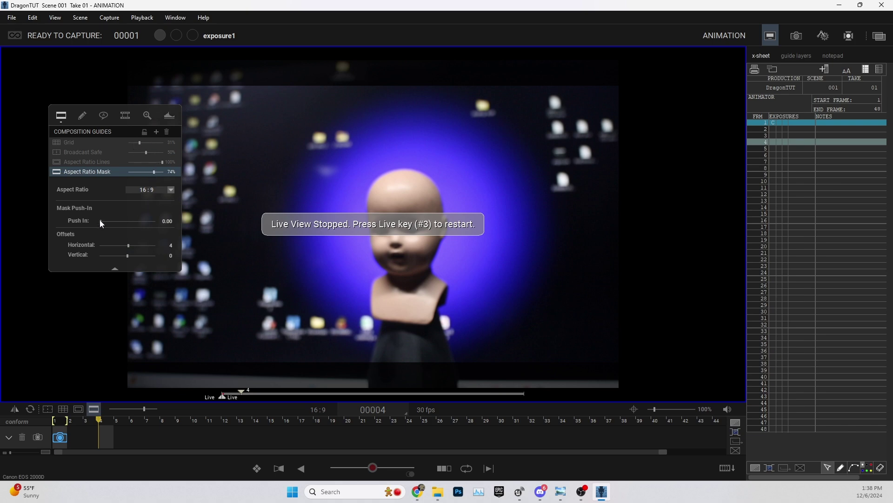
mouse_move(103, 221)
left_mouse_down()
mouse_move(117, 220)
mouse_move(101, 221)
left_mouse_up()
left_click_drag(129, 246, 129, 246)
left_click(82, 117)
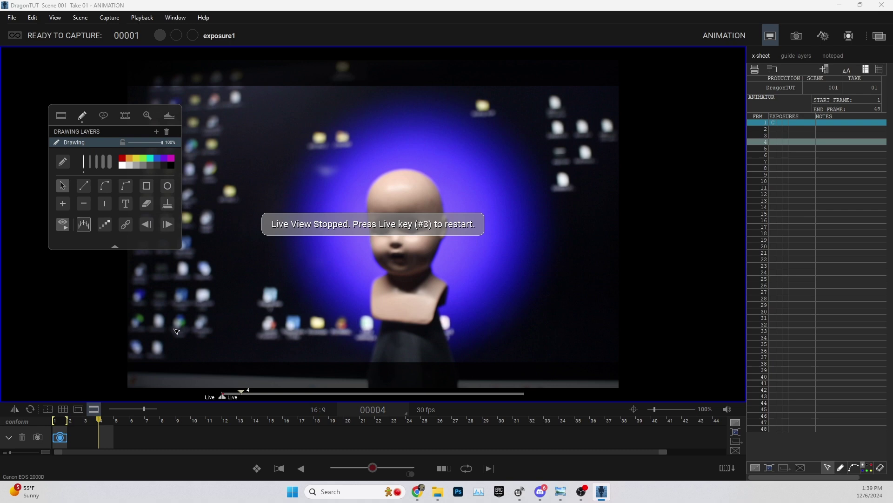
left_click_drag(190, 314, 442, 169)
left_click(105, 186)
mouse_move(225, 339)
left_mouse_down()
mouse_move(245, 284)
mouse_move(476, 157)
mouse_move(320, 215)
mouse_move(339, 170)
mouse_move(443, 137)
mouse_move(277, 190)
mouse_move(290, 187)
mouse_move(309, 214)
mouse_move(296, 200)
left_mouse_up()
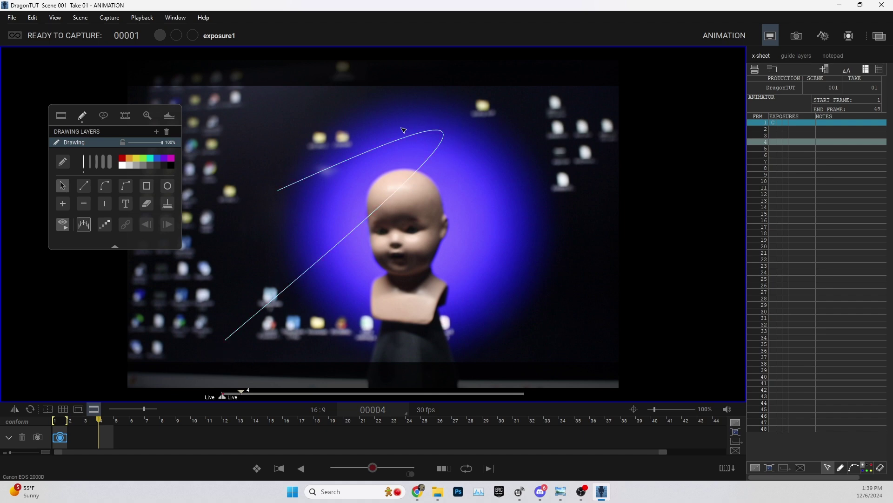
left_click(308, 176)
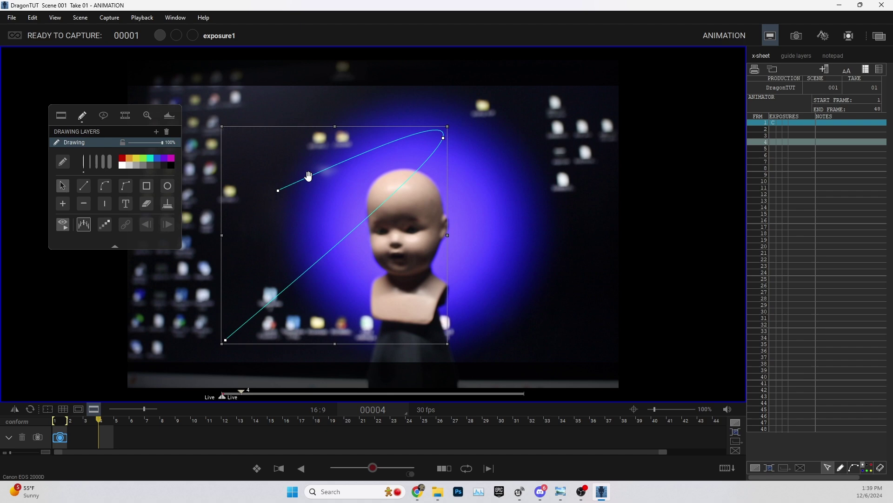
key("Delete")
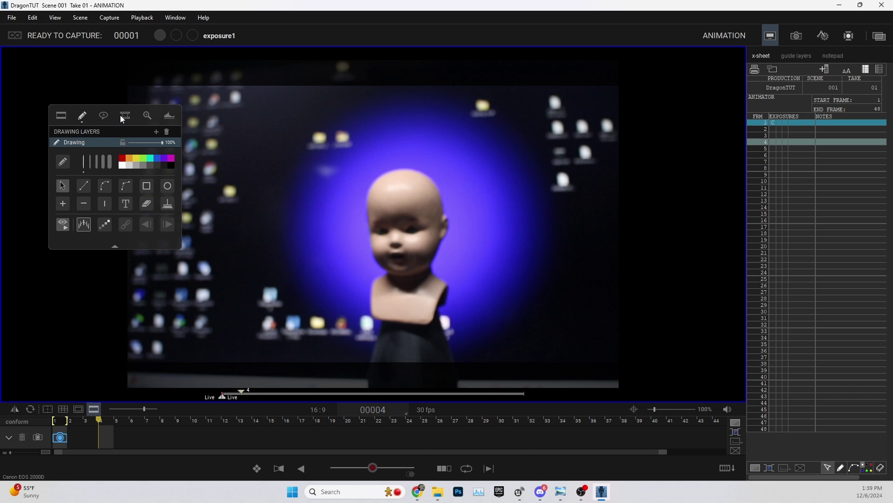
Show the media layer settings and keep Playback set to Auto
left_click(104, 117)
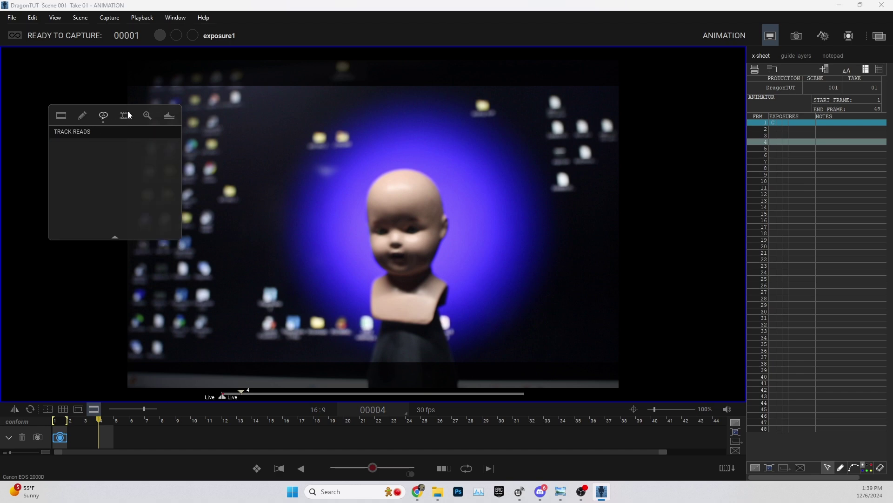
left_click(124, 117)
left_click(106, 119)
left_click(122, 118)
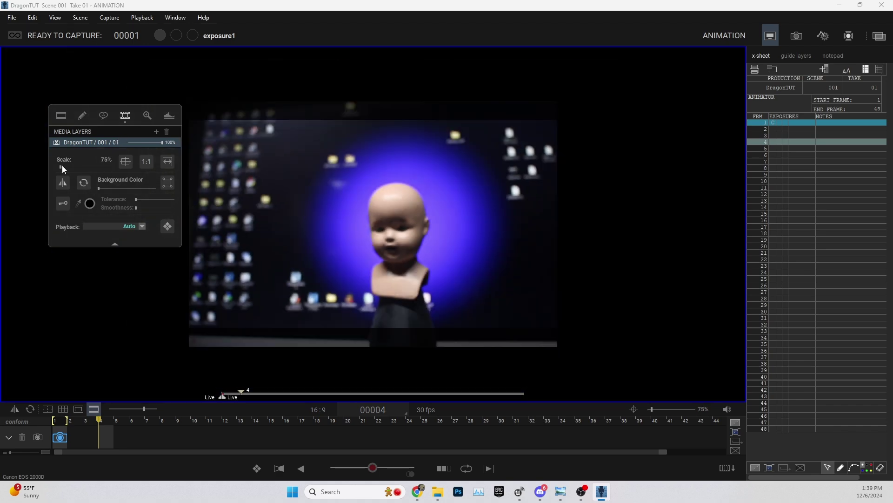
left_click(141, 226)
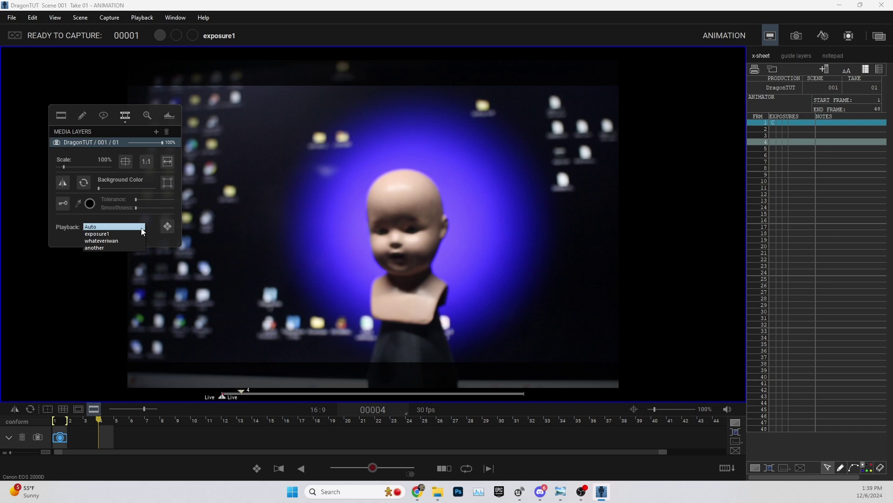
left_click(114, 226)
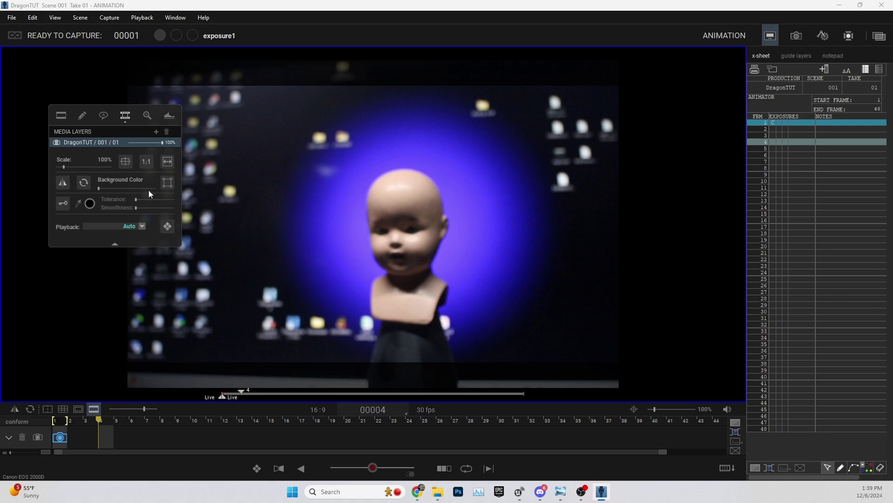
Try cropping with a black background and 150% scale, then remove the crop and scale down to 75%
left_click(168, 182)
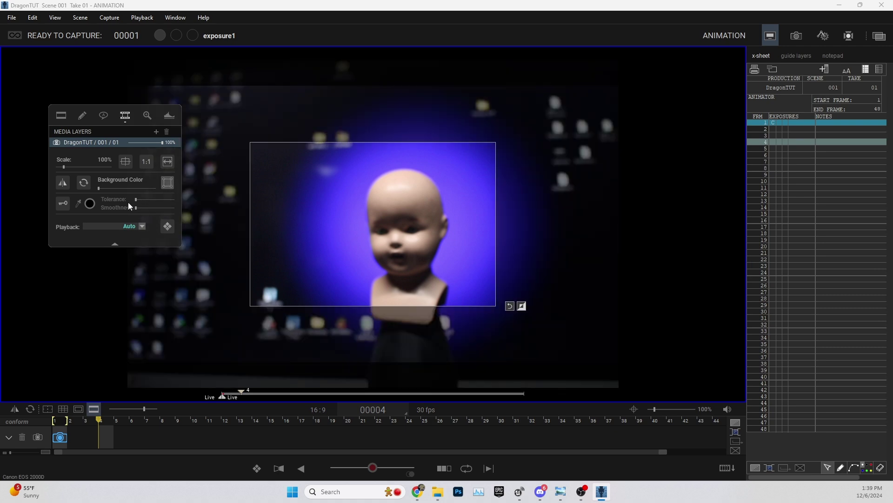
mouse_move(99, 189)
left_mouse_down()
mouse_move(132, 188)
mouse_move(108, 188)
left_mouse_up()
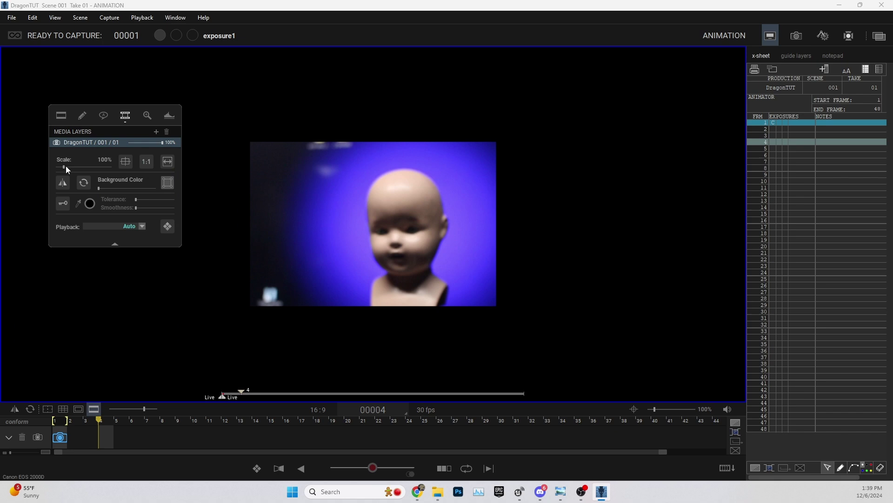
left_click_drag(66, 166, 72, 167)
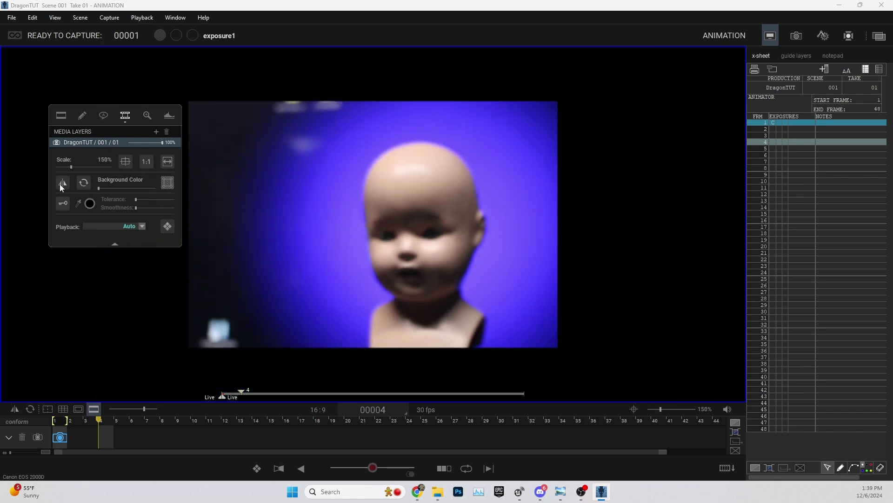
left_click(167, 184)
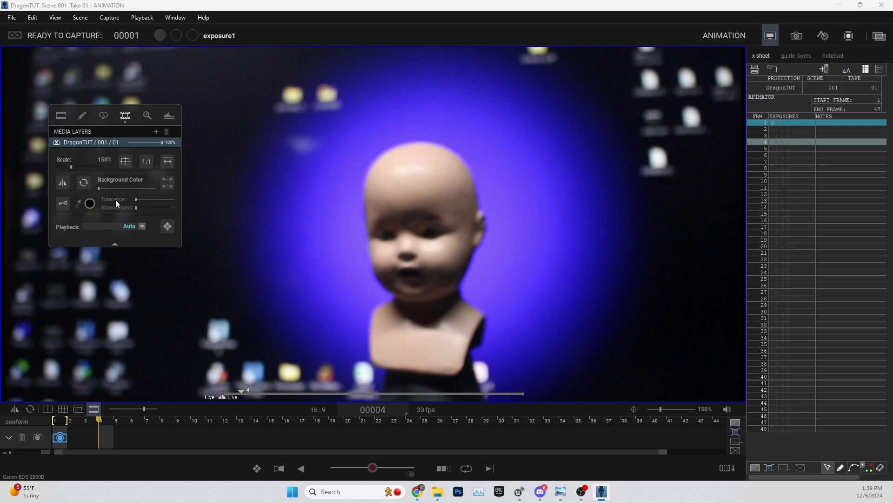
left_click_drag(69, 168, 60, 165)
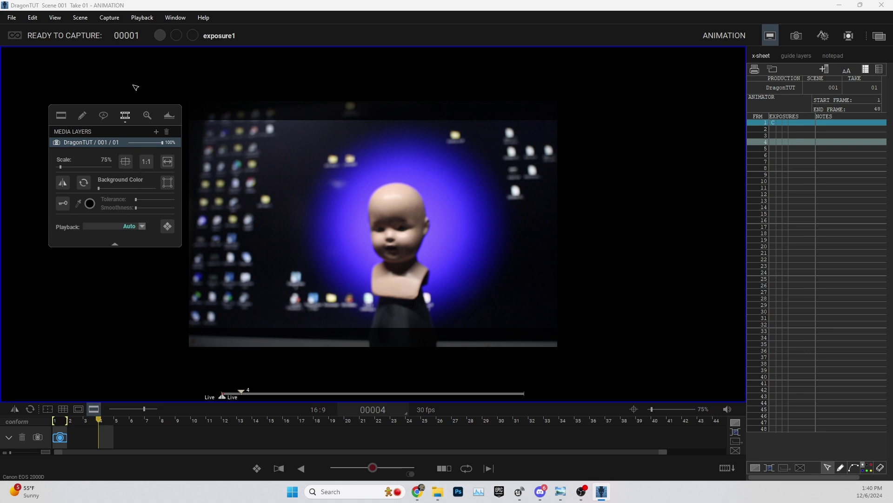
left_click(438, 491)
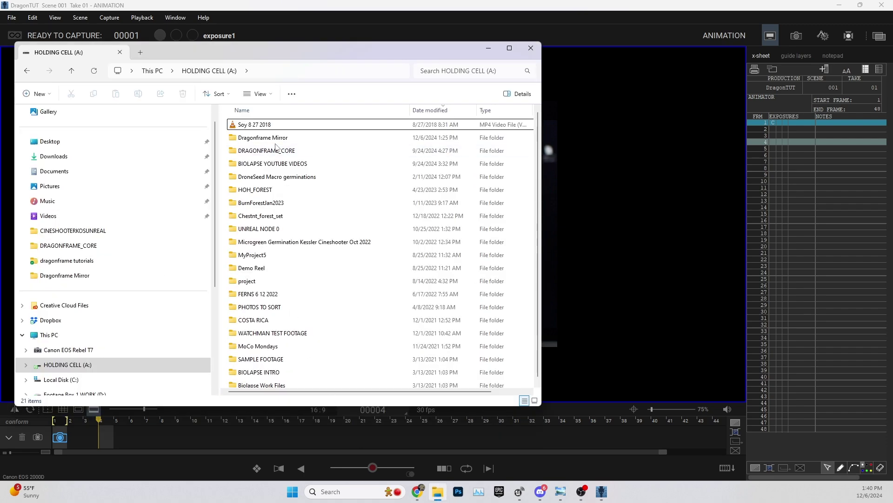
double_click(274, 139)
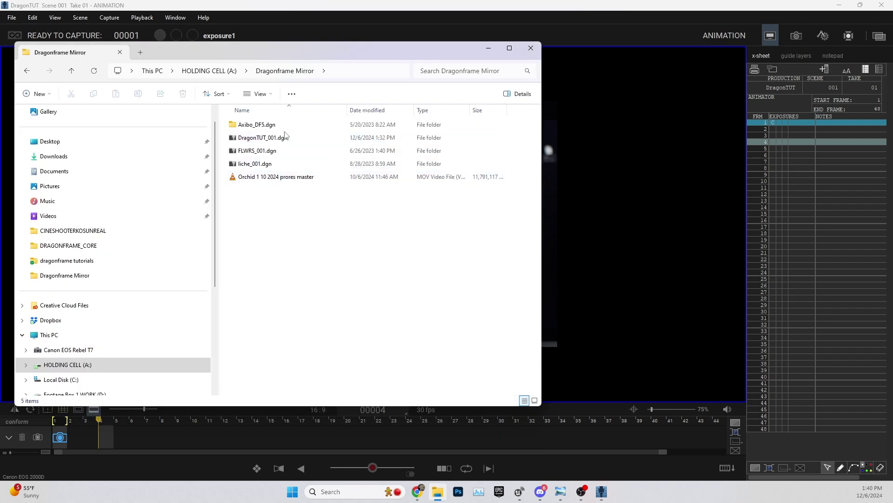
double_click(286, 138)
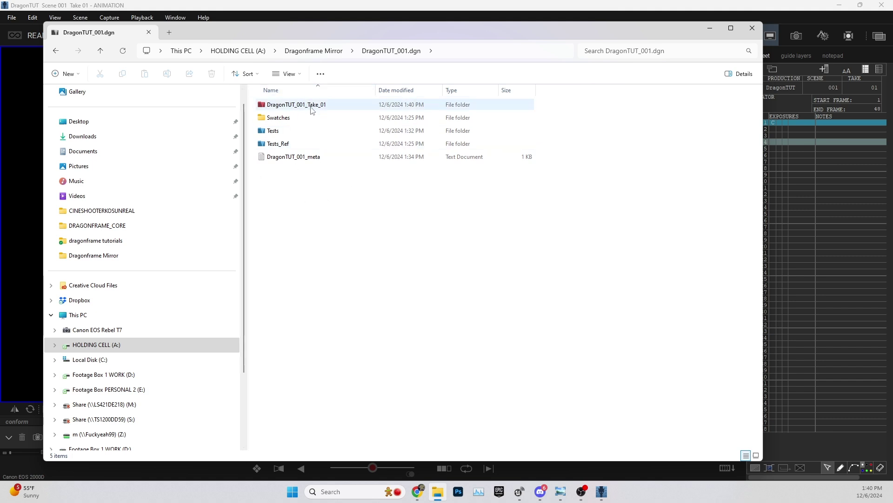
double_click(306, 101)
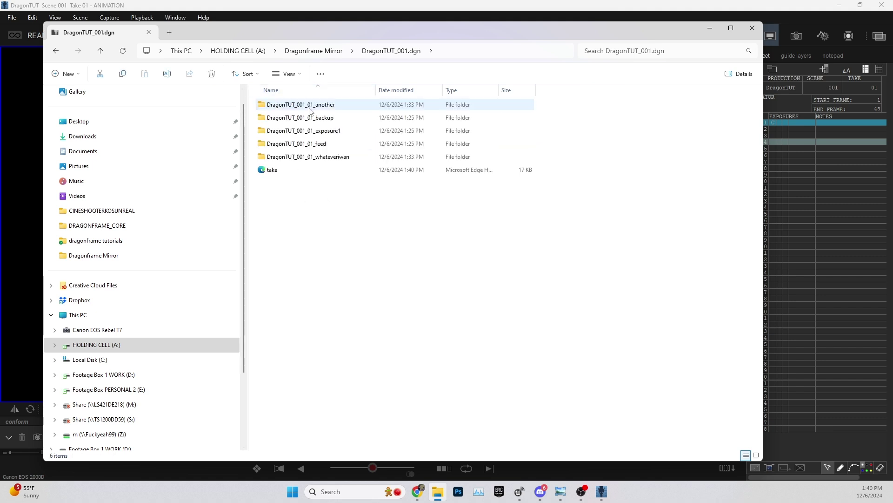
left_click(388, 54)
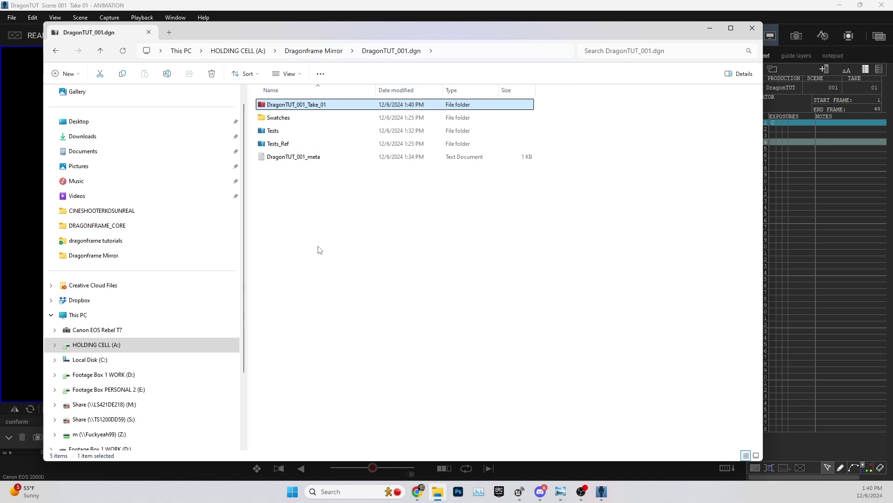
double_click(315, 107)
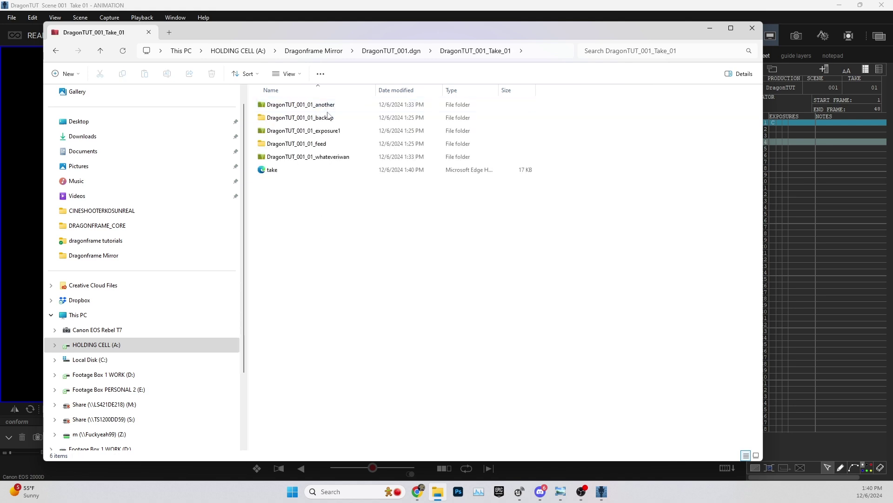
left_click(337, 135)
left_click(333, 106)
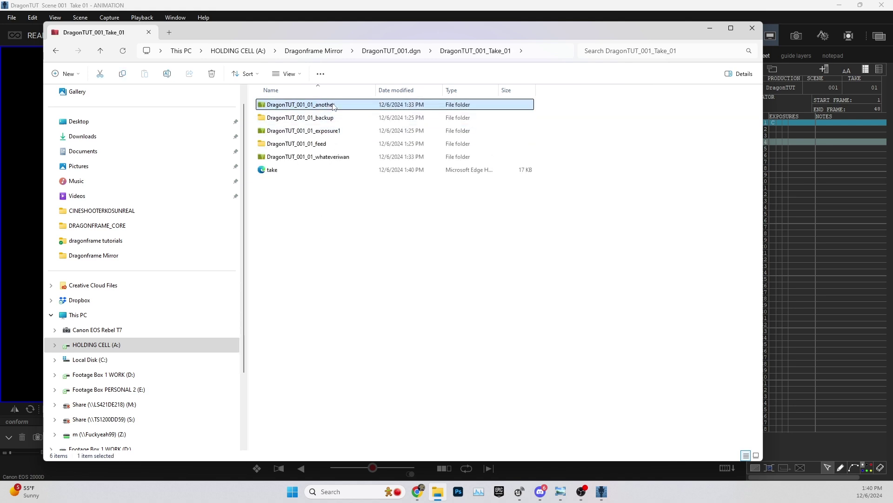
left_click(336, 159)
left_click(320, 132)
double_click(320, 133)
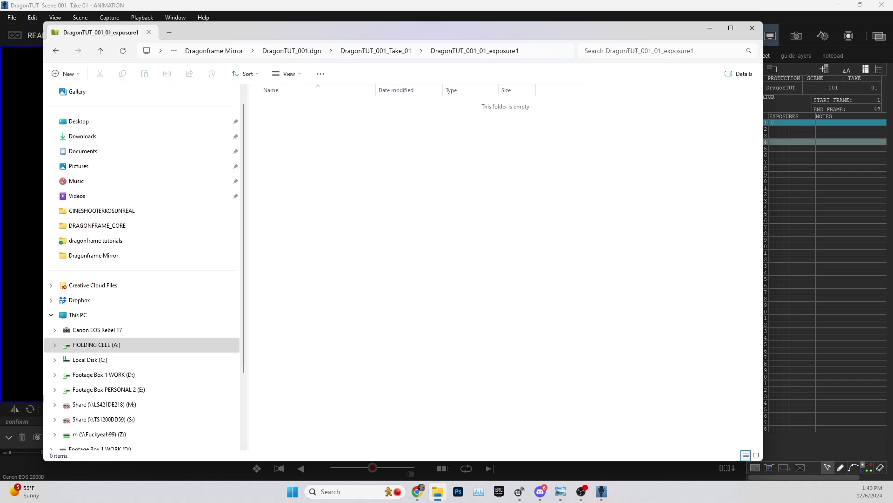
left_click(29, 159)
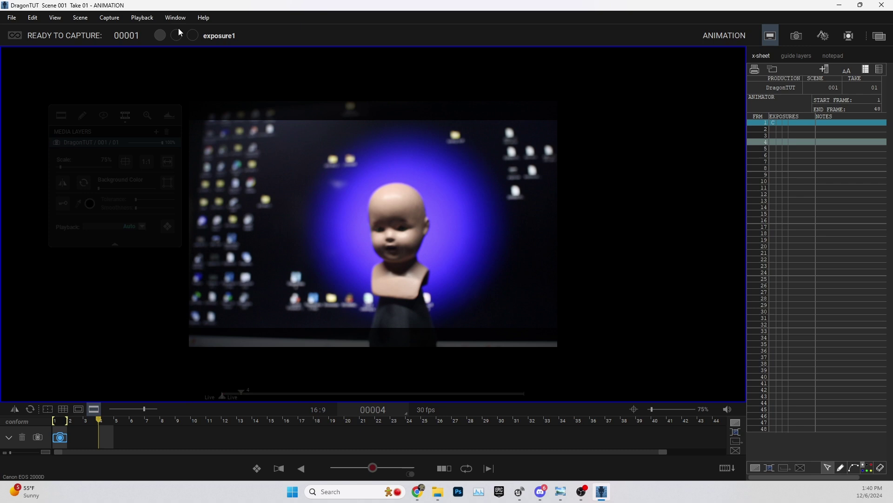
In the Cinematography workspace, select the exposure layers and capture frame 0001 for all three exposures
left_click(110, 17)
left_click(109, 18)
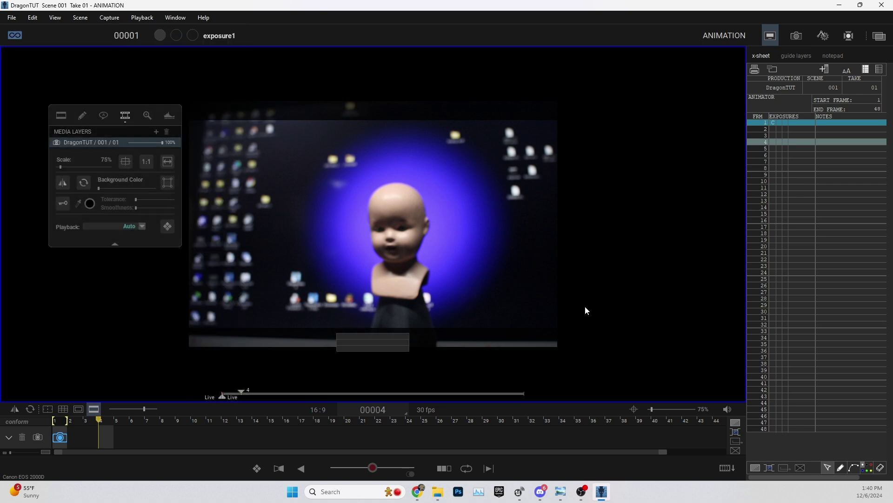
key("ctrl+2")
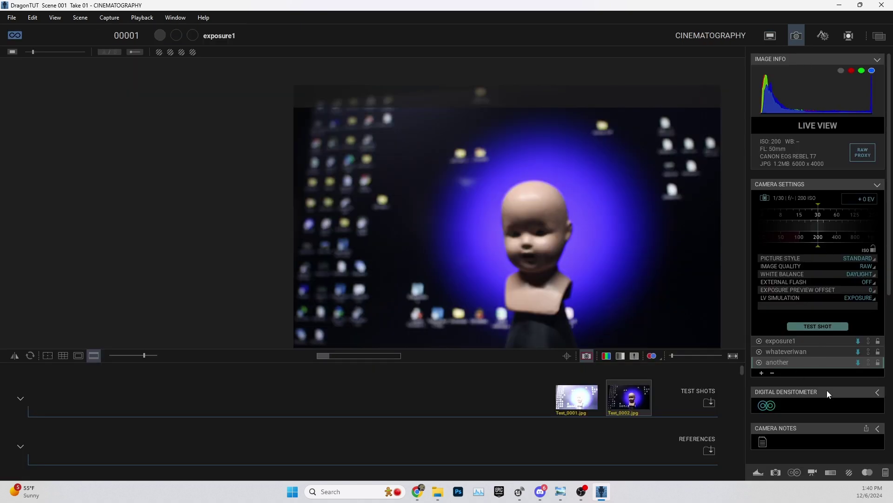
left_click(794, 352)
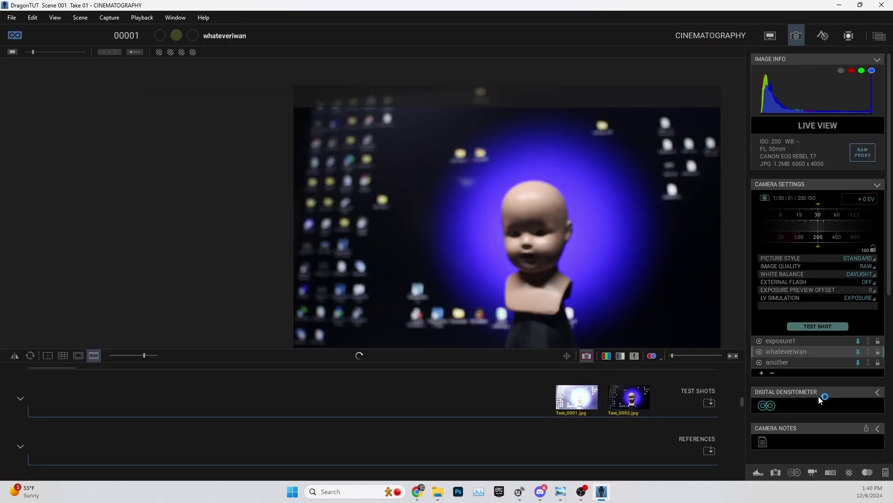
left_click(809, 362)
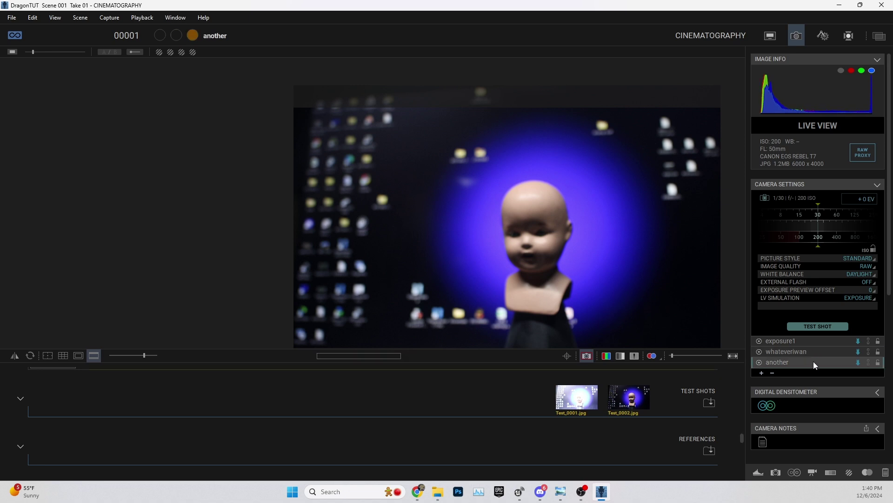
key("Return")
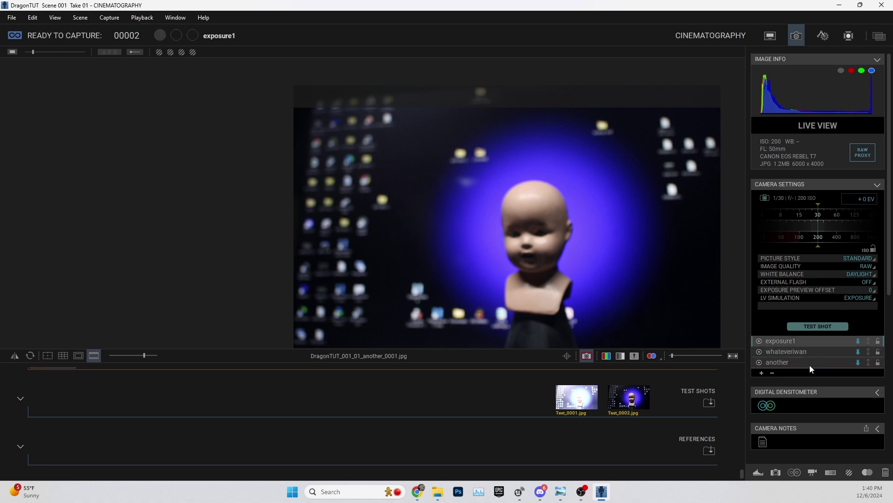
Raise exposure1 to ISO 400 and set the another exposure's shutter to 1/125 (-2 EV)
left_click_drag(701, 347, 680, 188)
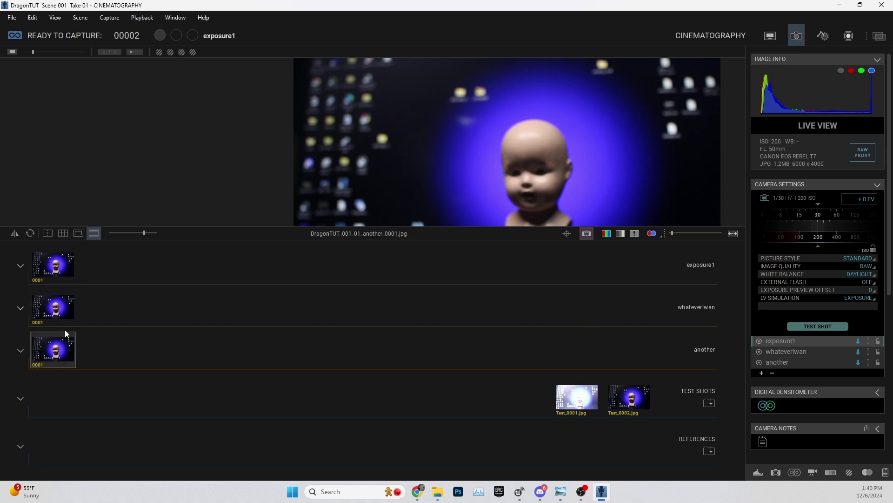
mouse_move(175, 227)
left_mouse_down()
mouse_move(171, 270)
mouse_move(183, 213)
left_mouse_up()
left_click(836, 236)
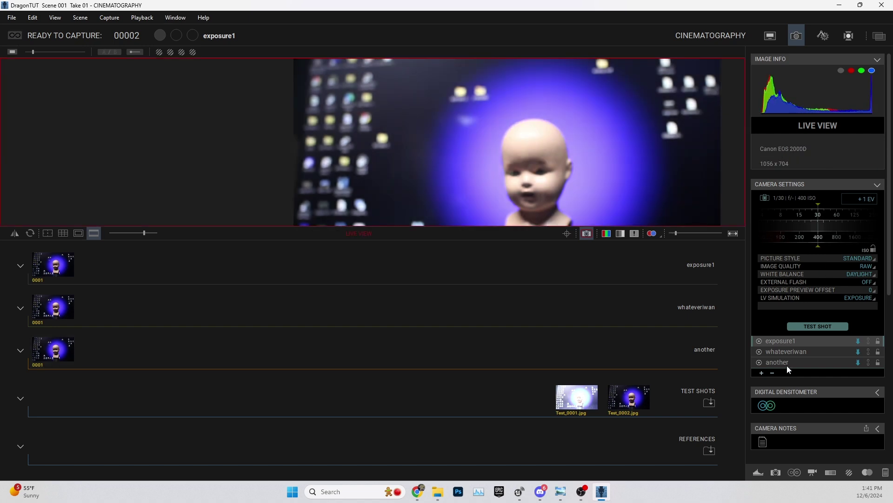
left_click(788, 367)
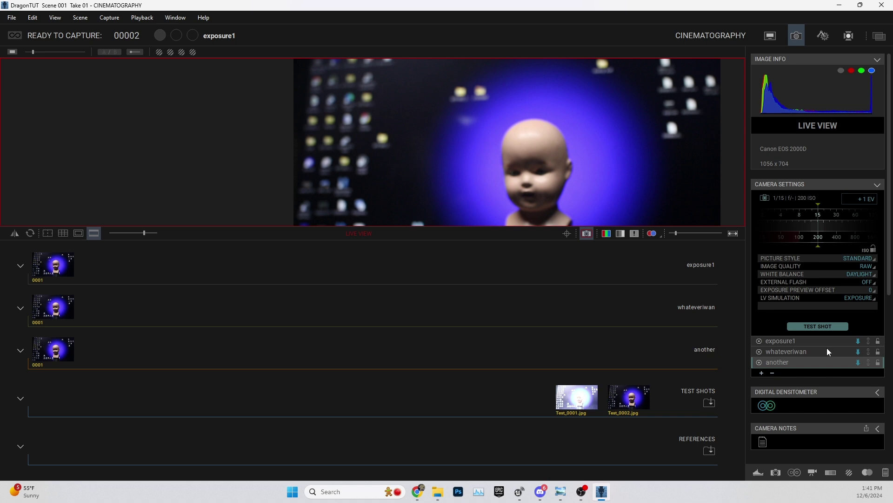
left_click_drag(826, 213, 788, 213)
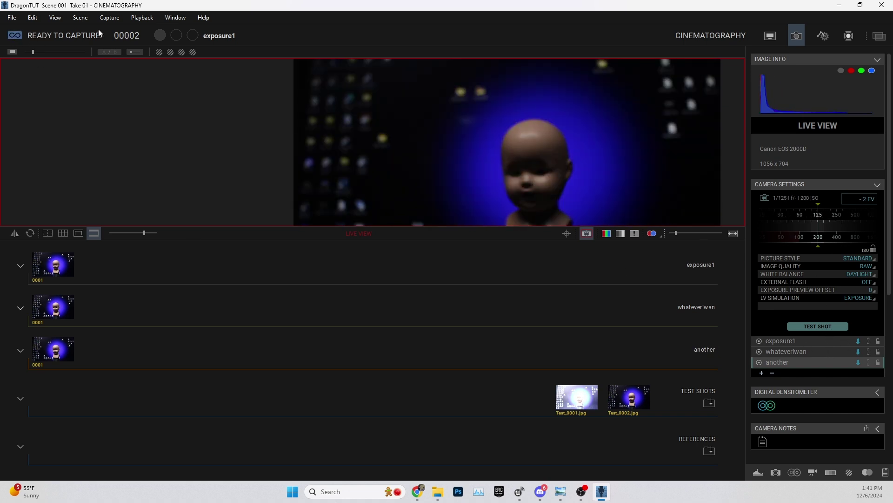
Shoot frame 0002 for all three exposures, then toggle to Animation and back to Cinematography
left_click(110, 18)
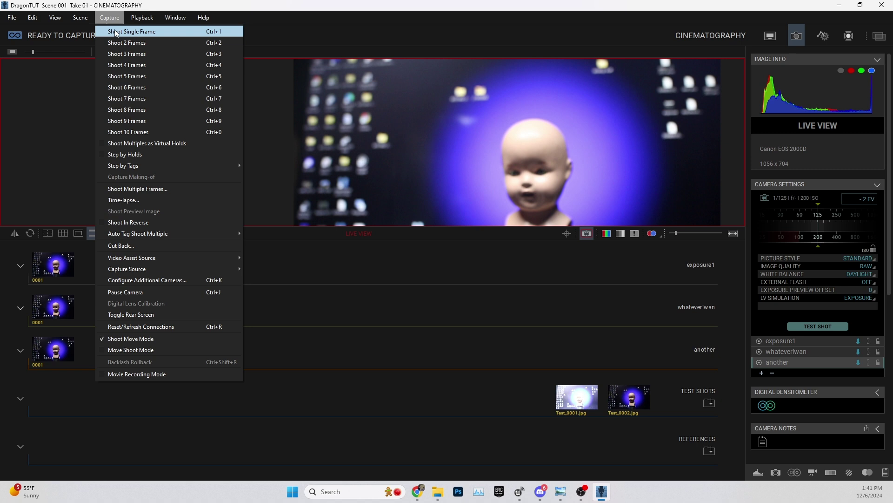
left_click(117, 36)
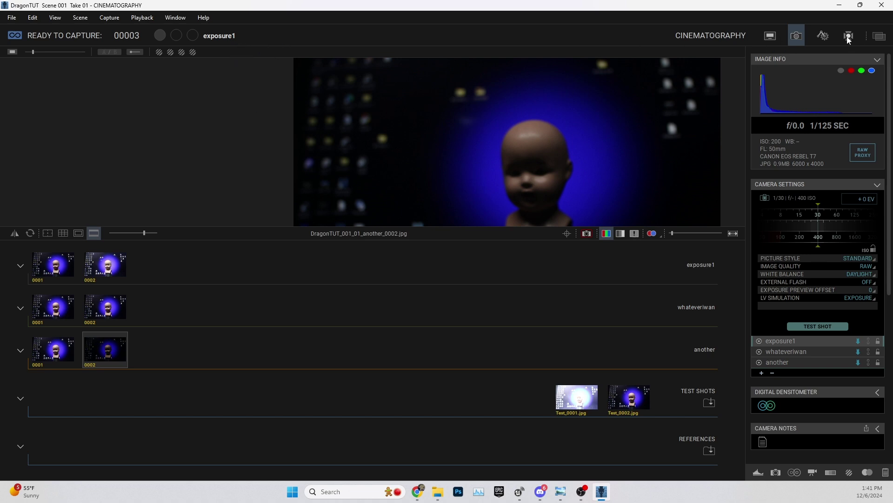
left_click(771, 35)
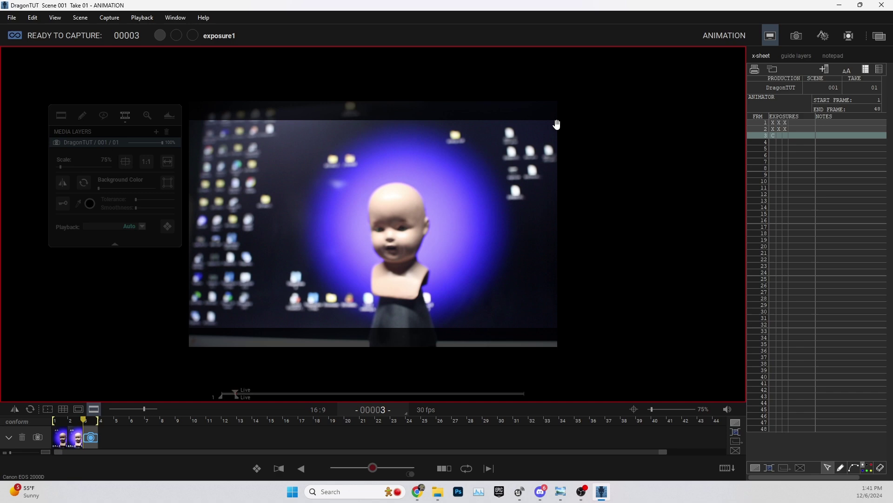
left_click(796, 36)
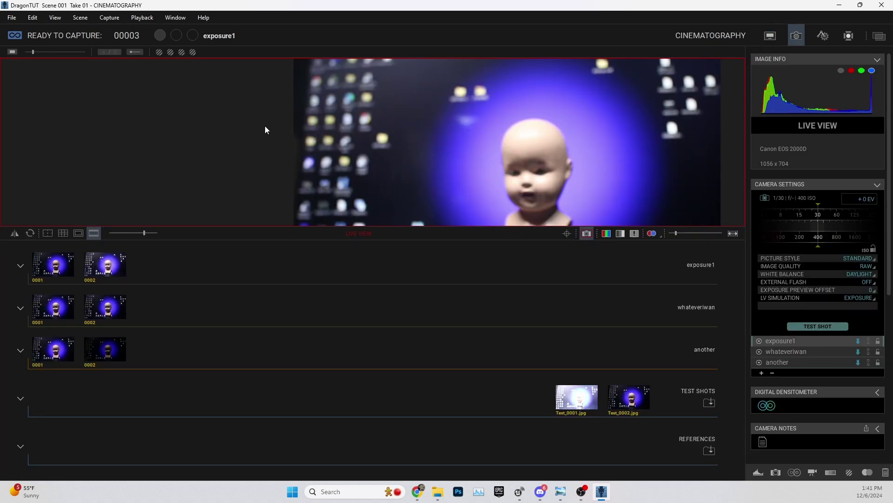
Add camera C2 in Scene > Cameras, declining a new exposure and leaving its video assist source unset
left_click(80, 18)
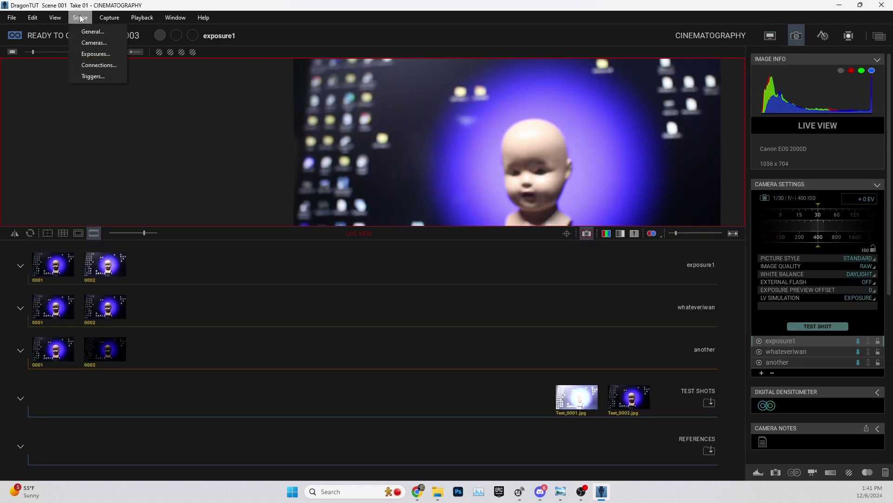
left_click(94, 45)
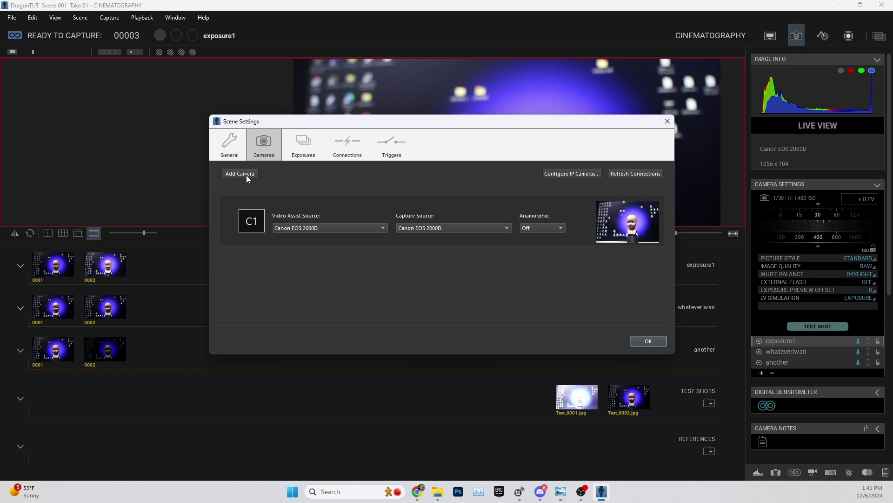
left_click(247, 175)
left_click(539, 250)
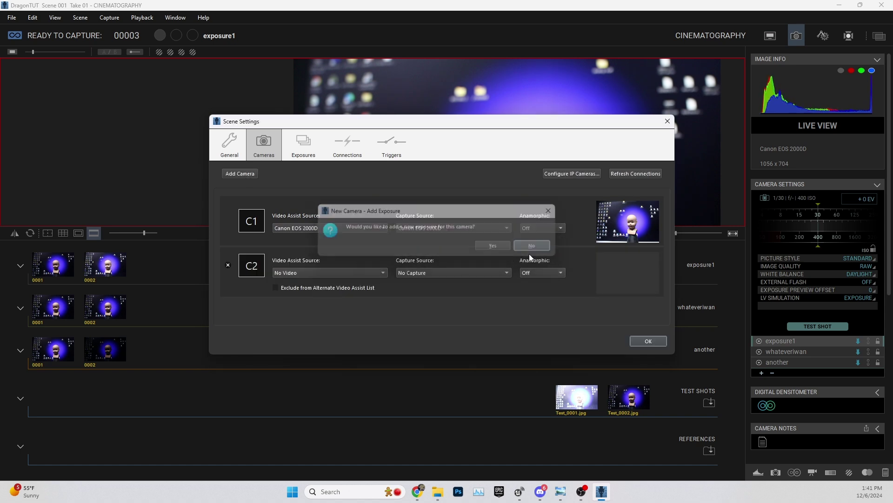
left_click(356, 277)
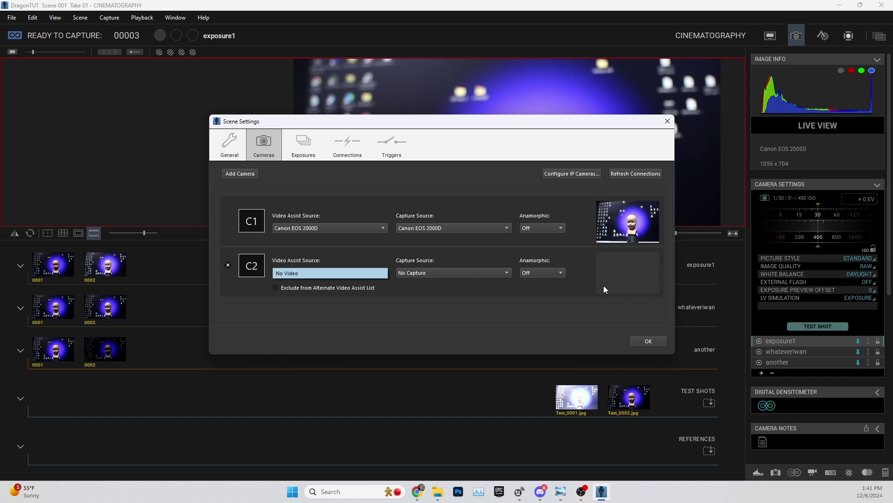
left_click(648, 340)
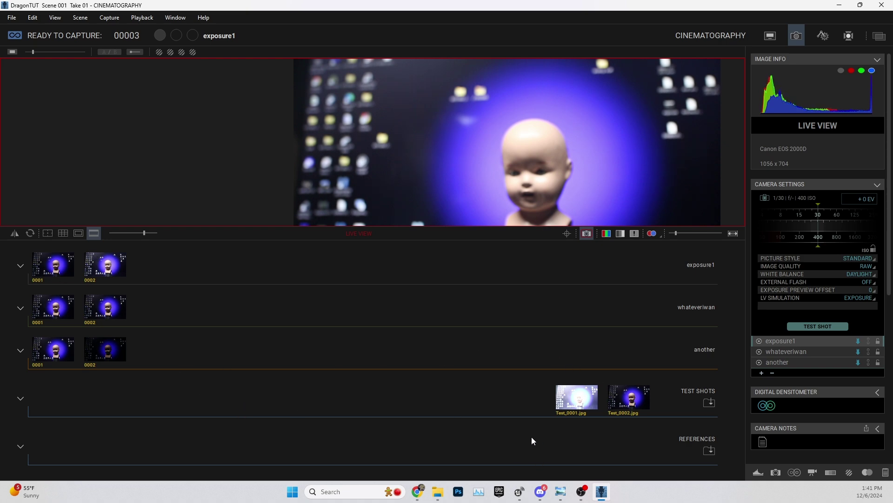
In Chrome, navigate the Dragonframe site via Support to the Camera Support page
left_click(417, 489)
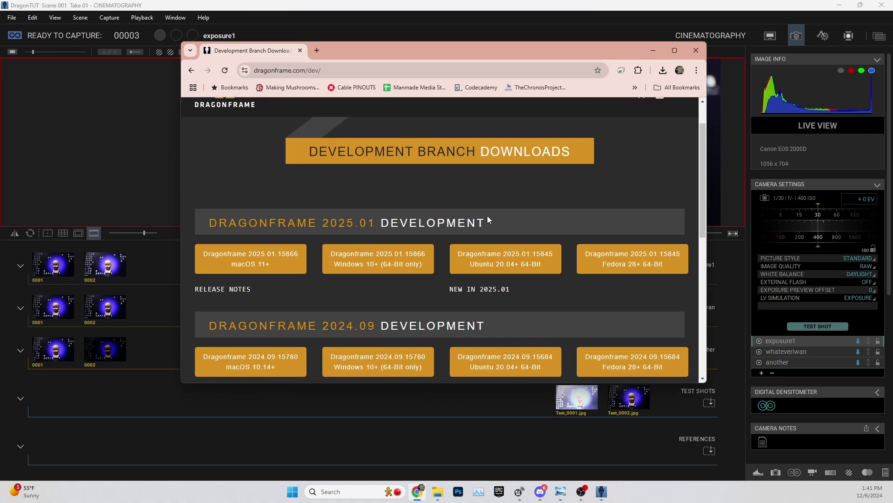
scroll(481, 191, "up", 1)
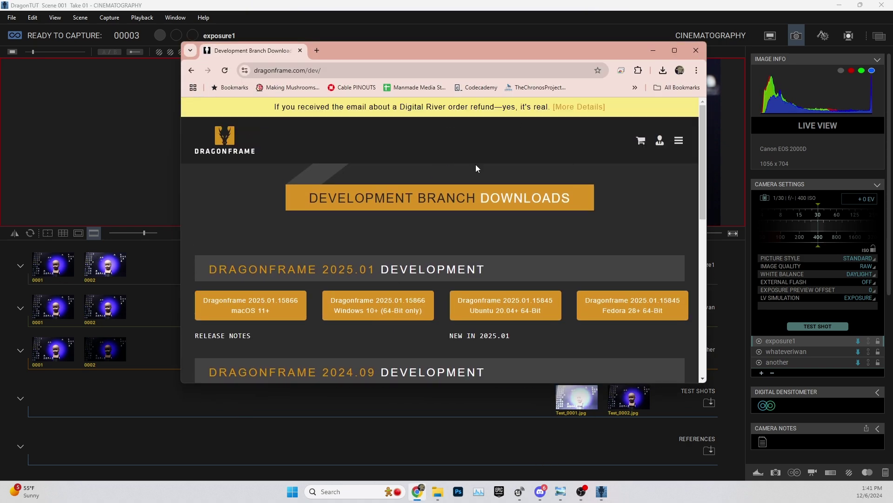
left_click(680, 142)
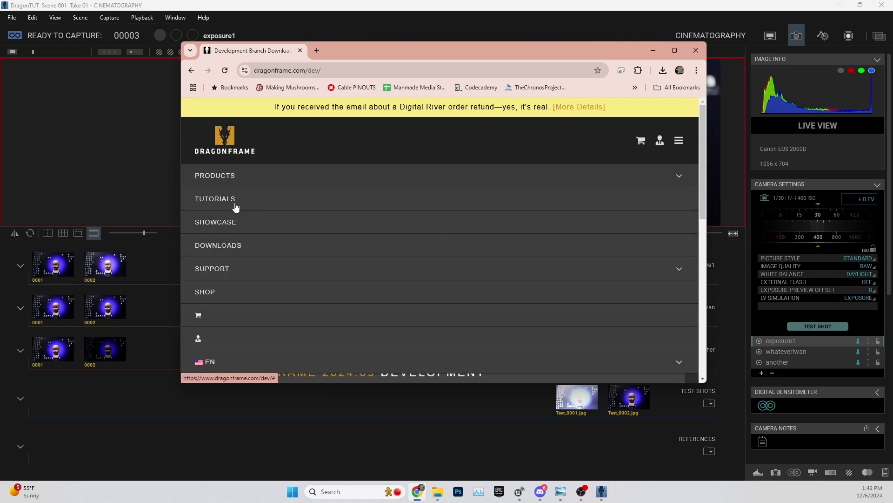
left_click(232, 276)
scroll(473, 281, "down", 2)
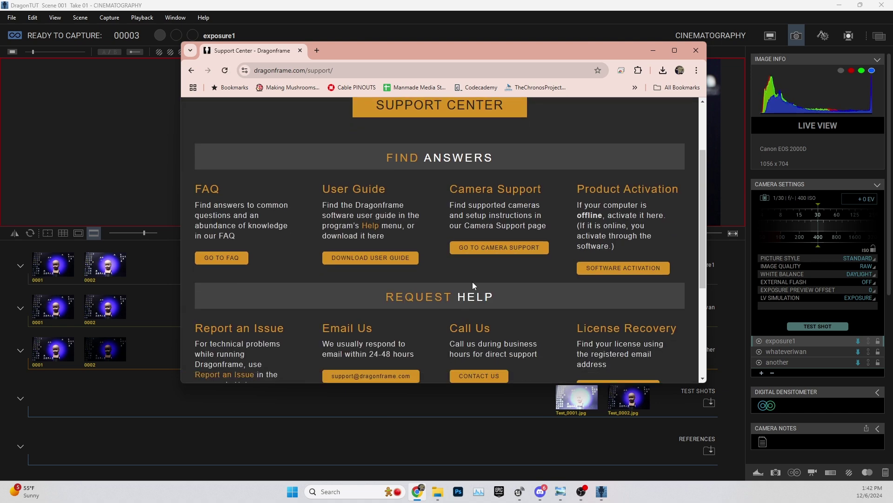
left_click(498, 250)
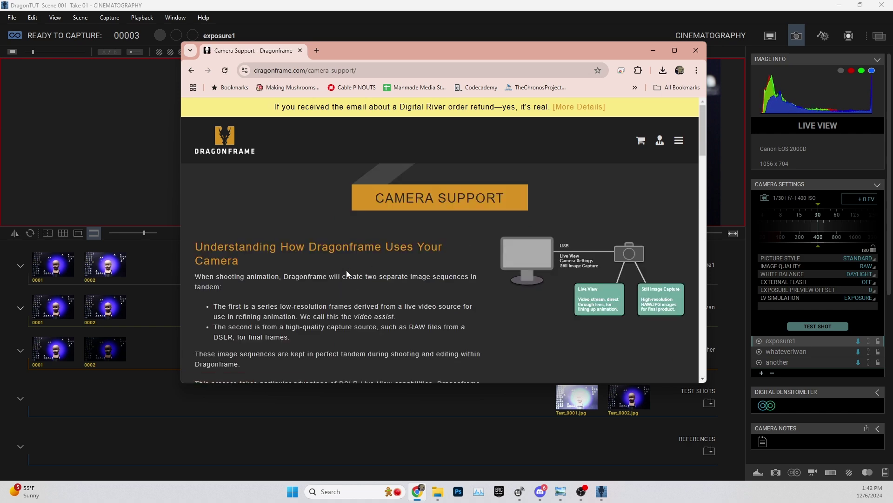
Bring the Supported Cameras table of Canon models into view, enlarging and repositioning the browser window
scroll(354, 265, "down", 3)
scroll(395, 245, "down", 14)
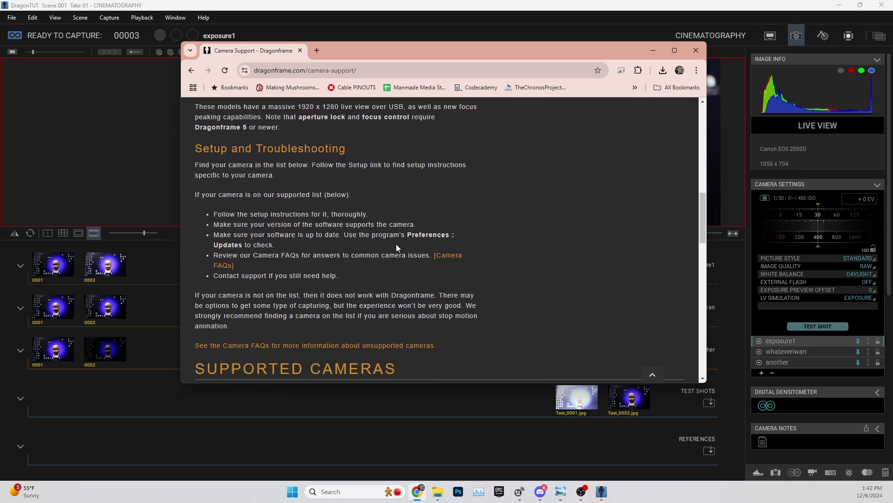
scroll(395, 244, "down", 4)
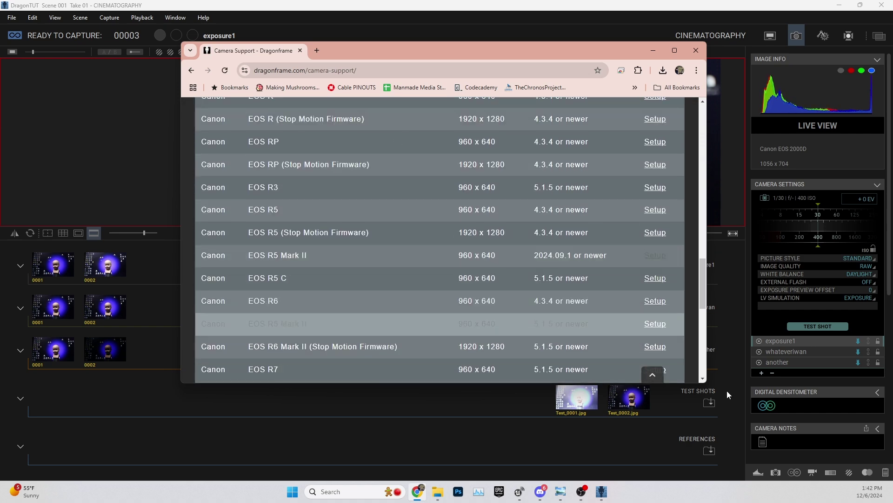
left_click_drag(704, 380, 793, 480)
scroll(475, 346, "up", 6)
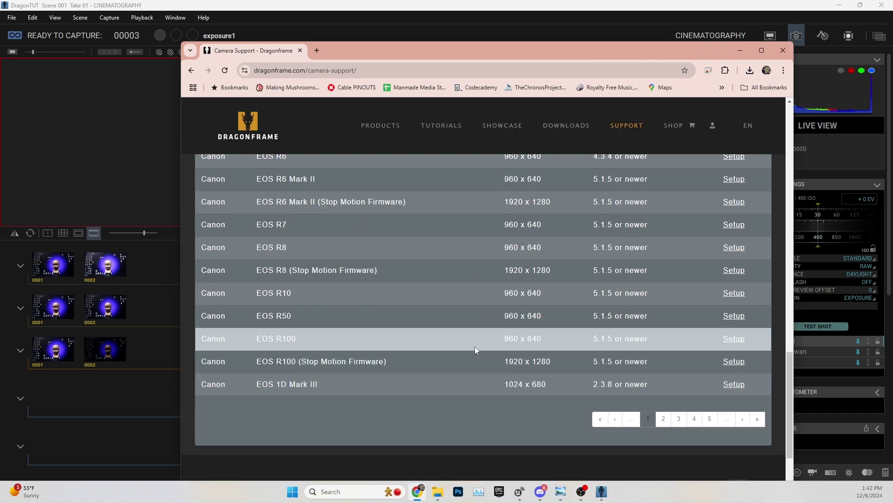
scroll(445, 326, "down", 11)
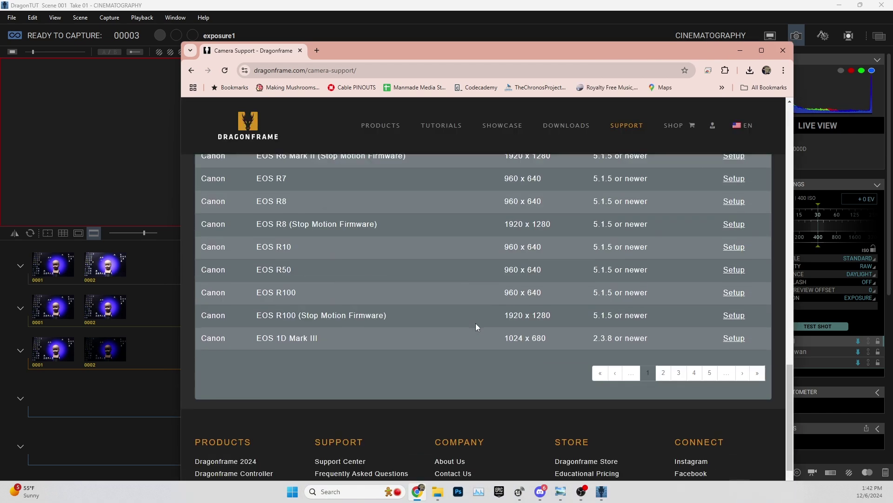
scroll(457, 376, "up", 5)
scroll(457, 376, "up", 3)
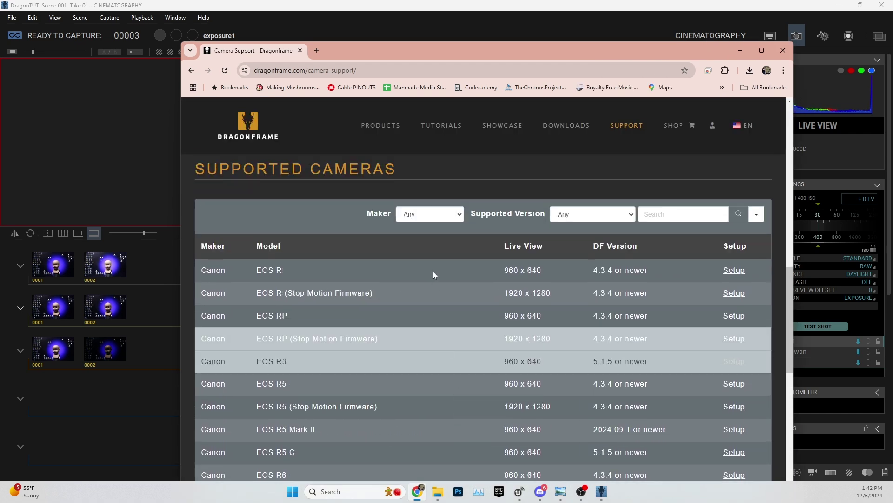
scroll(431, 353, "down", 7)
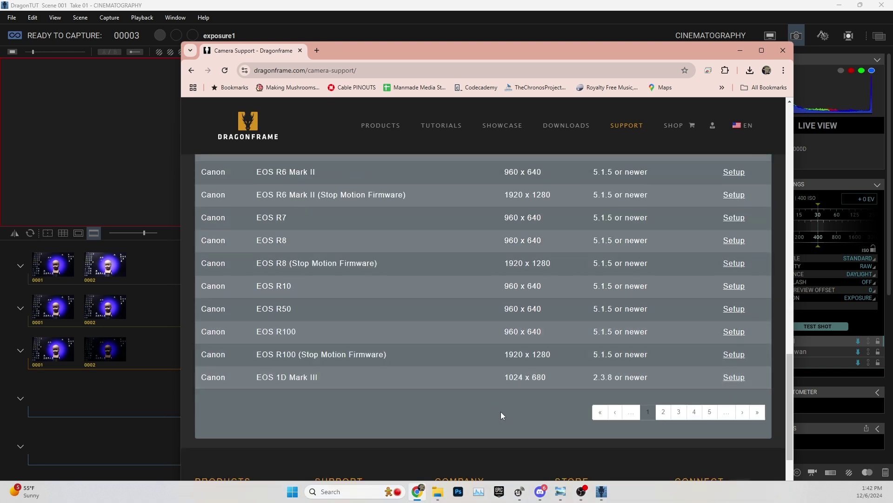
scroll(354, 270, "up", 7)
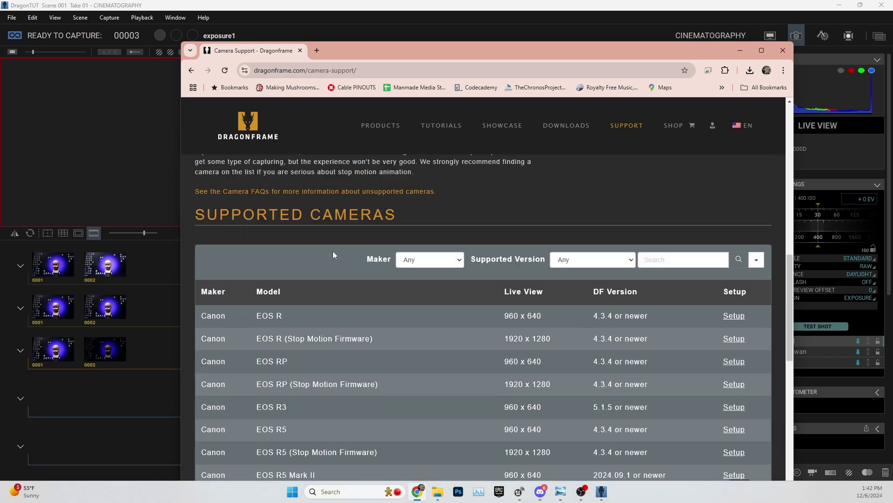
left_click_drag(409, 56, 407, 24)
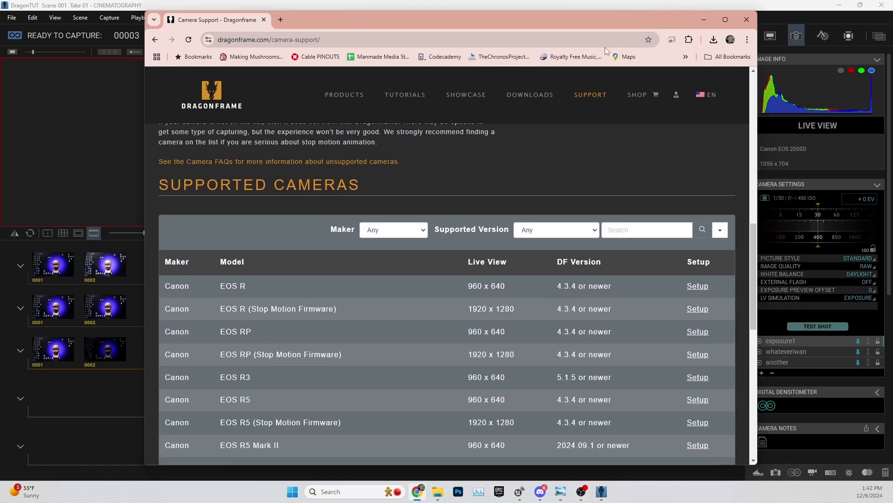